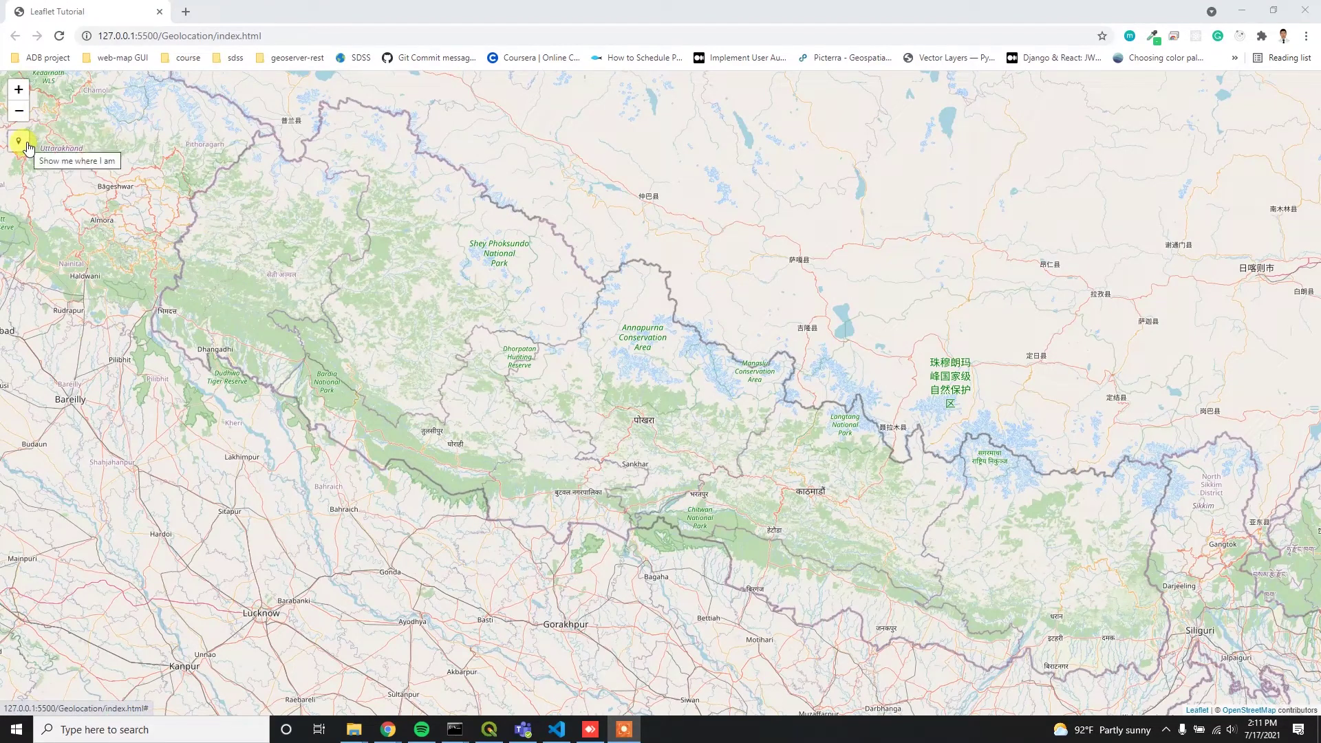
- Zoom the finished Nepal map to your own location with the locate button
{"action": "left_click", "coordinate": [27, 148]}
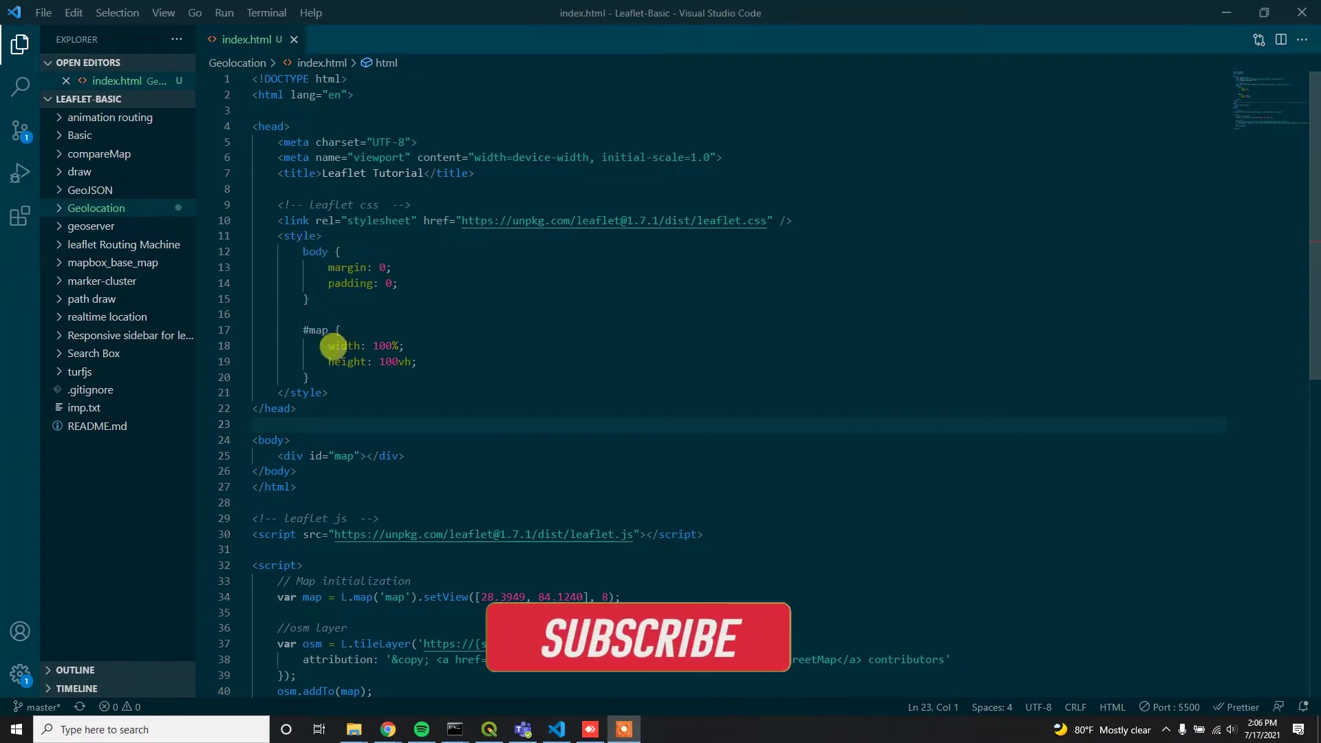
{"action": "scroll", "coordinate": [361, 433], "scroll_direction": "down", "scroll_amount": 5}
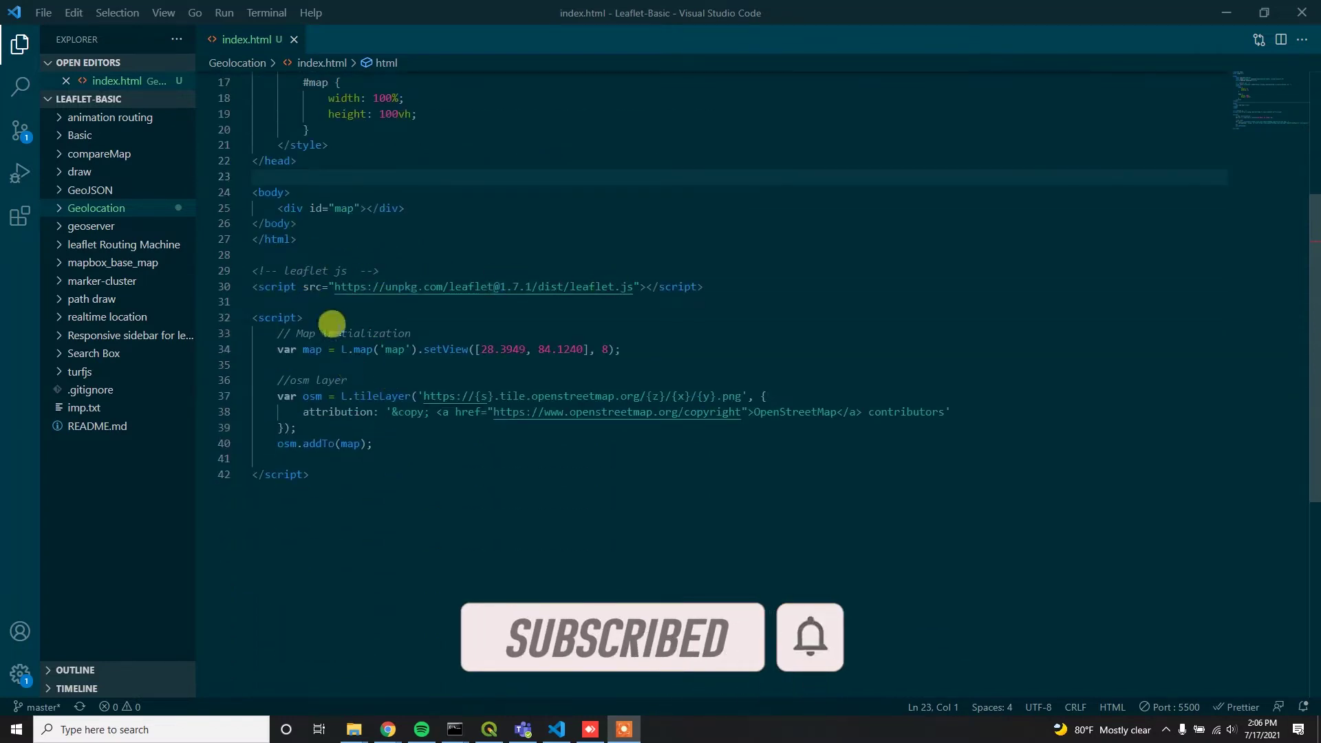
- Open index.html with Live Server to load the base Nepal map in Chrome
{"action": "right_click", "coordinate": [751, 255]}
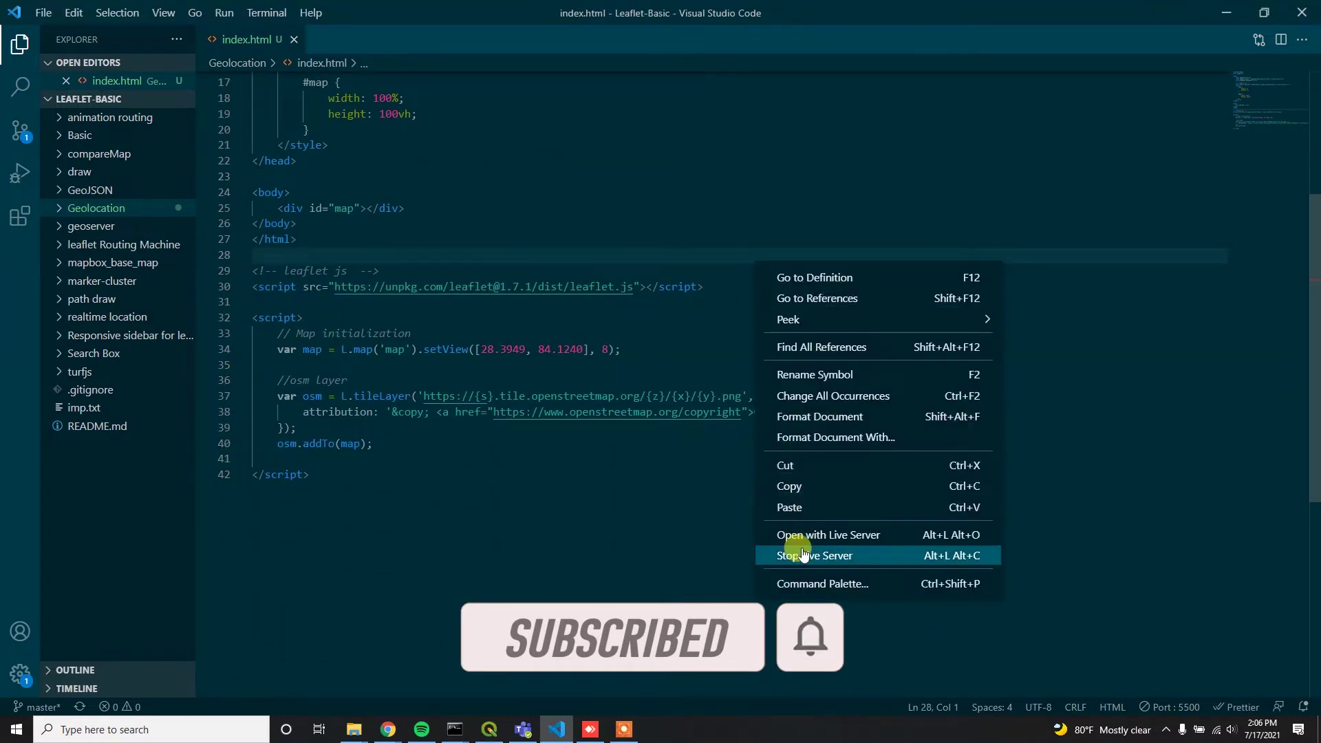
{"action": "left_click", "coordinate": [789, 531]}
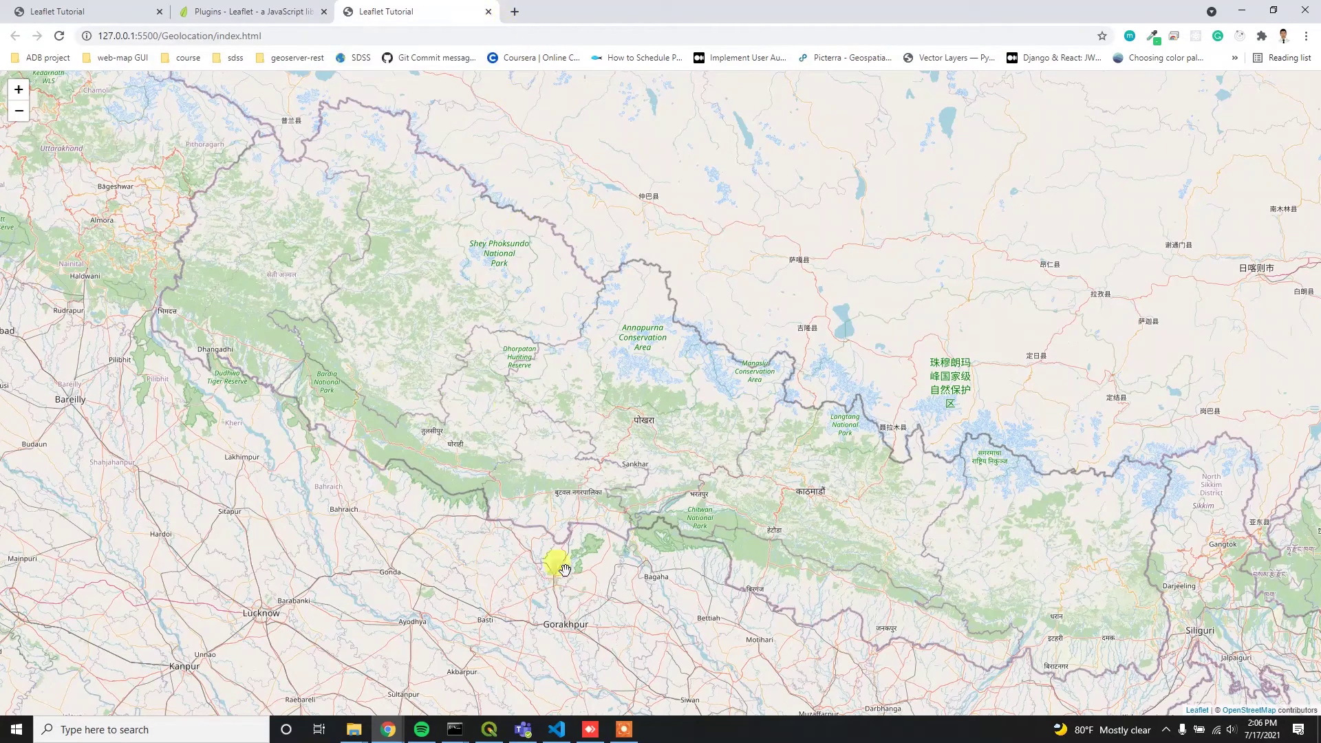
- Go to the Leaflet plugins page and jump to its Geolocation section
{"action": "left_click", "coordinate": [277, 9]}
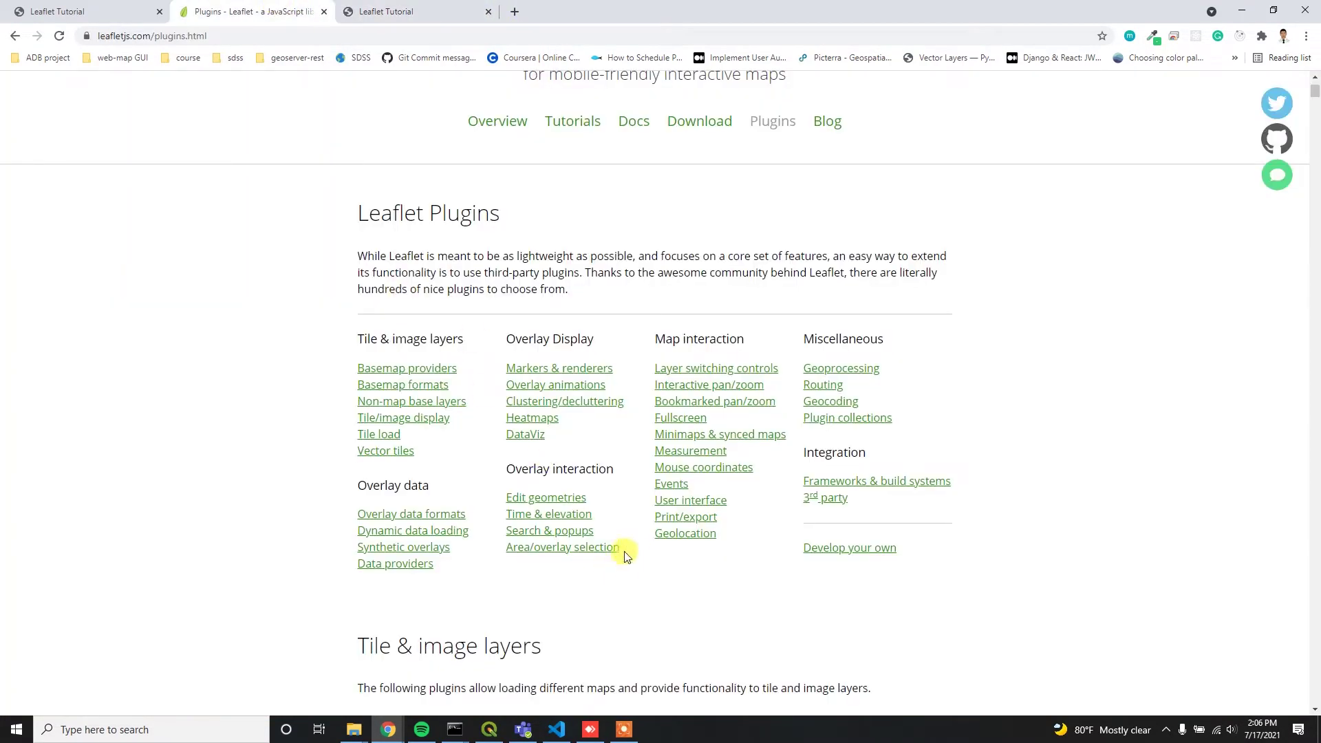
{"action": "left_click", "coordinate": [672, 535]}
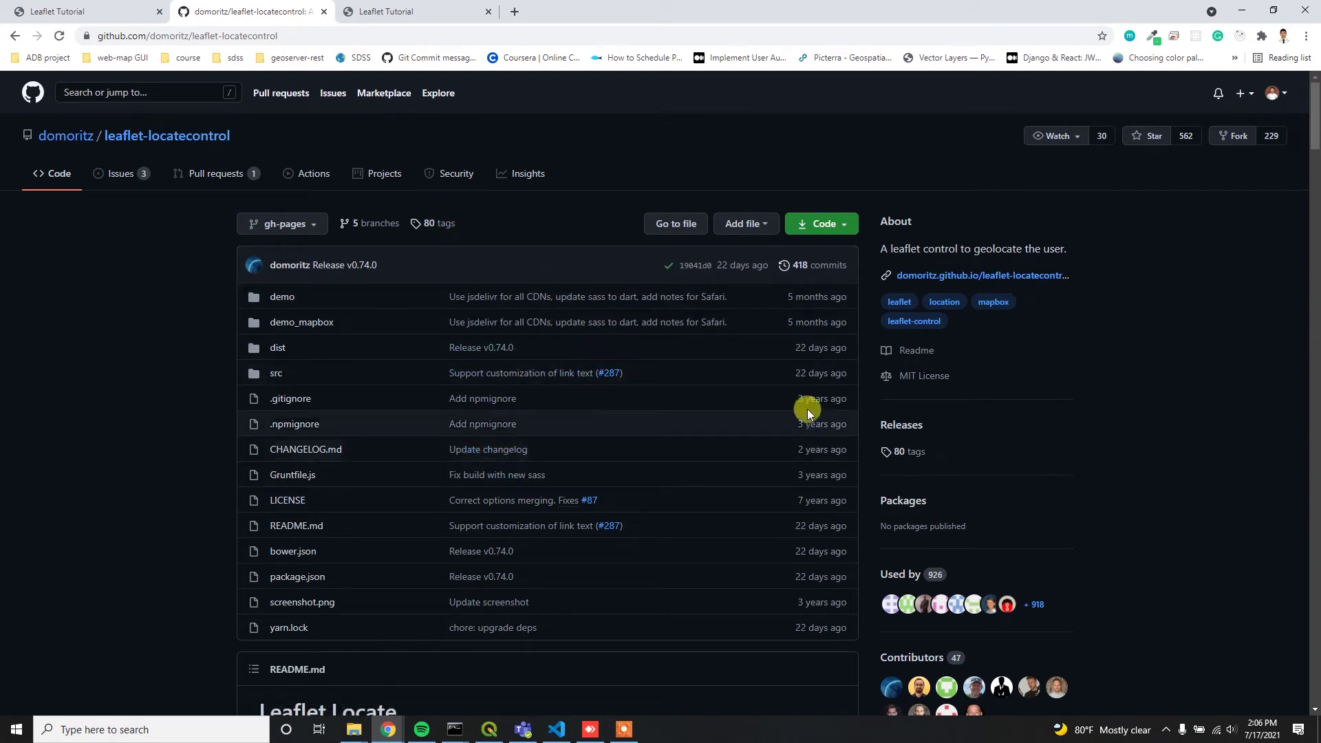
- Open the Leaflet.Locate demo in a new tab, locate yourself and view the accuracy popup
{"action": "middle_click", "coordinate": [997, 277]}
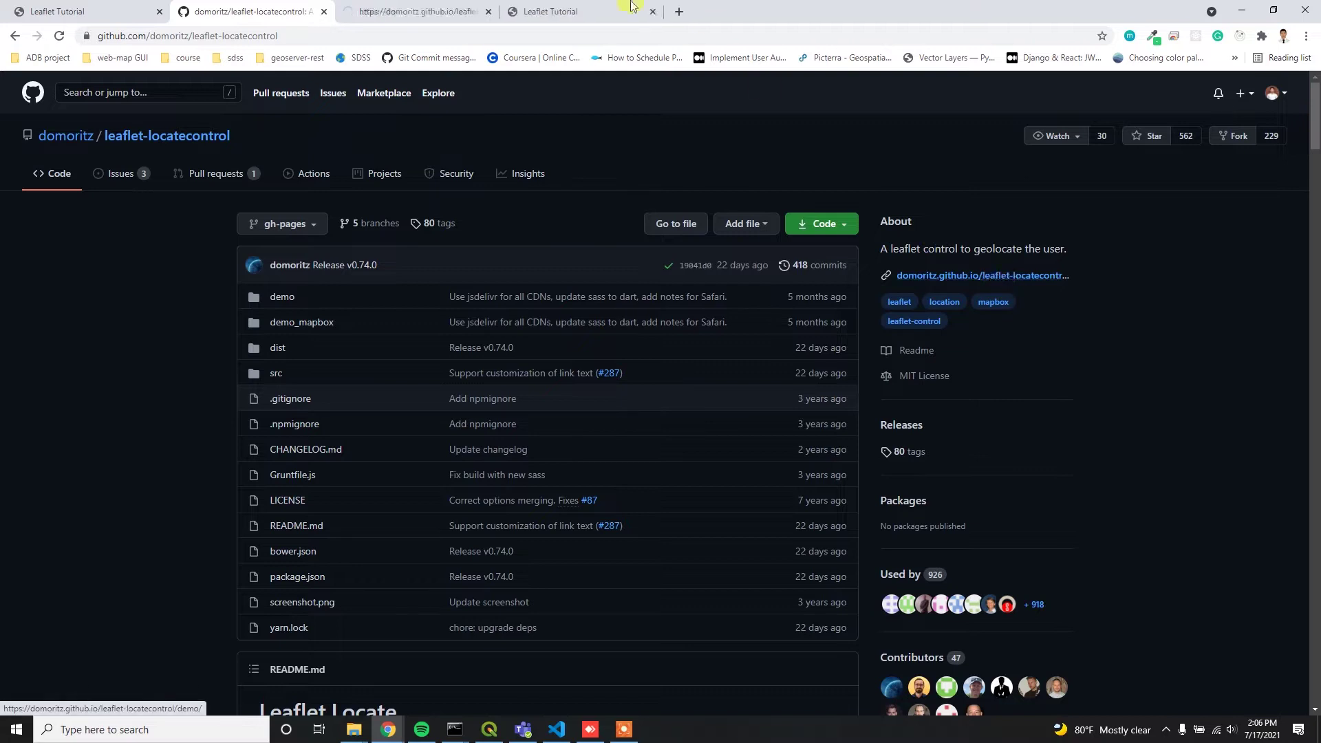
{"action": "left_click", "coordinate": [419, 12]}
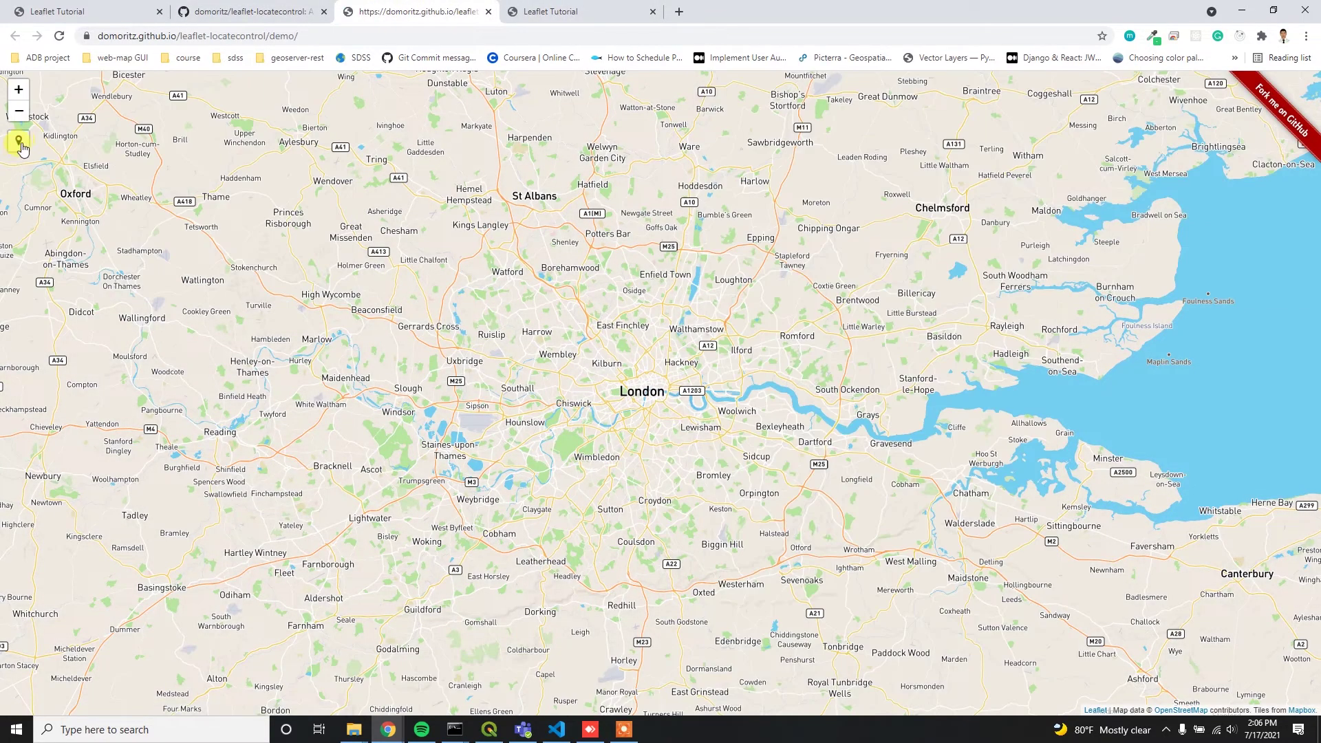
{"action": "left_click", "coordinate": [18, 141]}
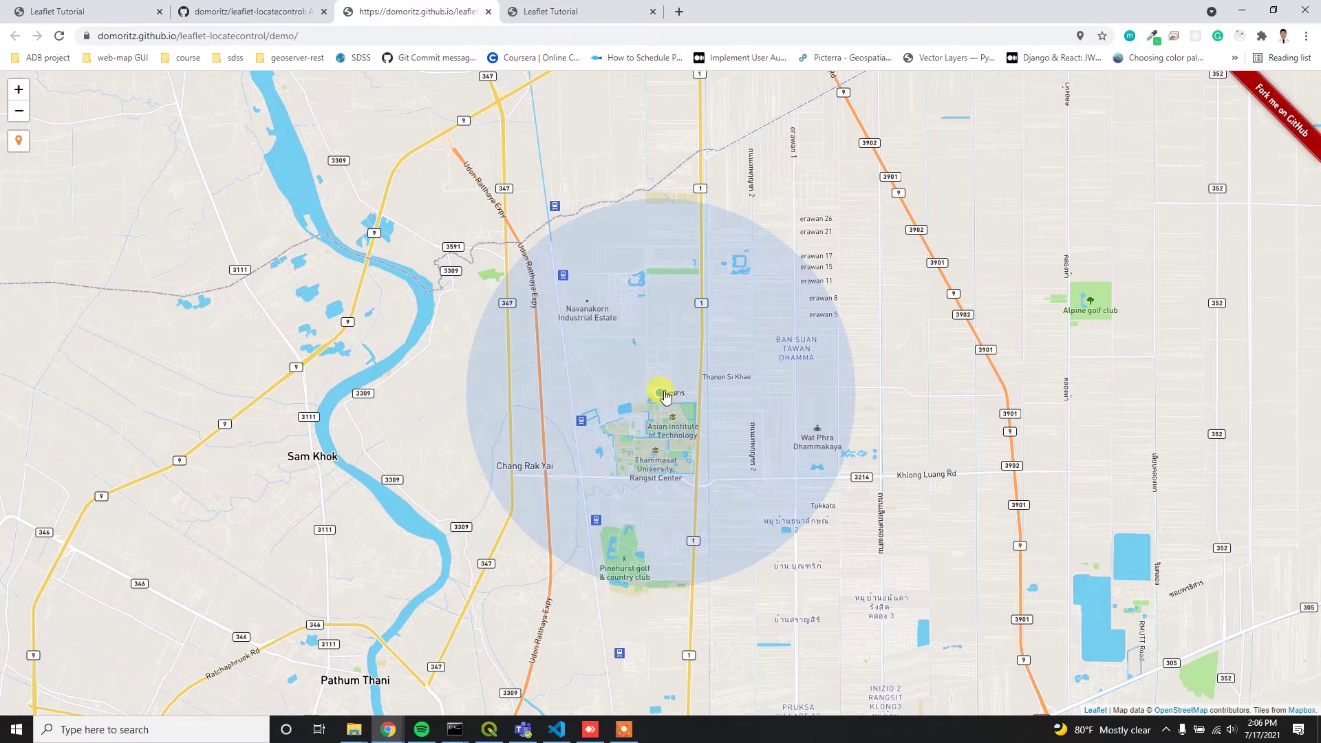
{"action": "left_click", "coordinate": [662, 396]}
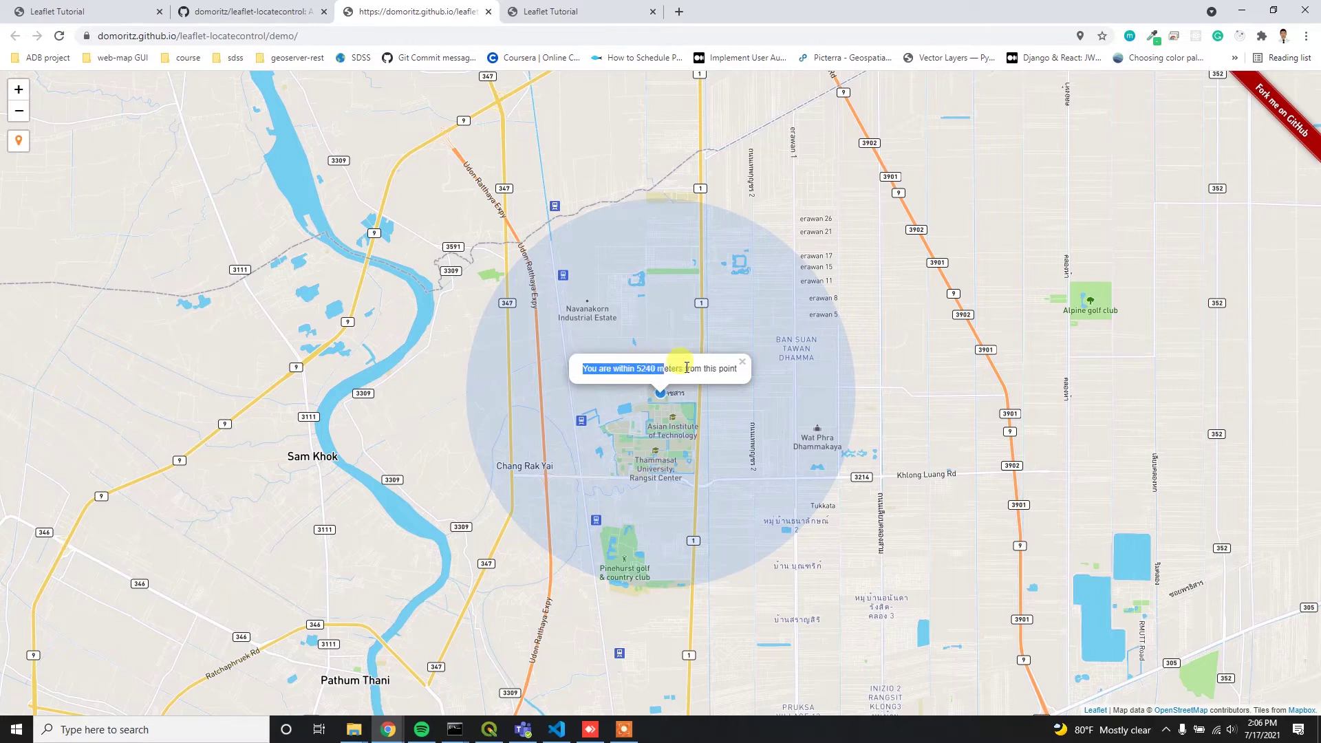
{"action": "left_click", "coordinate": [741, 363]}
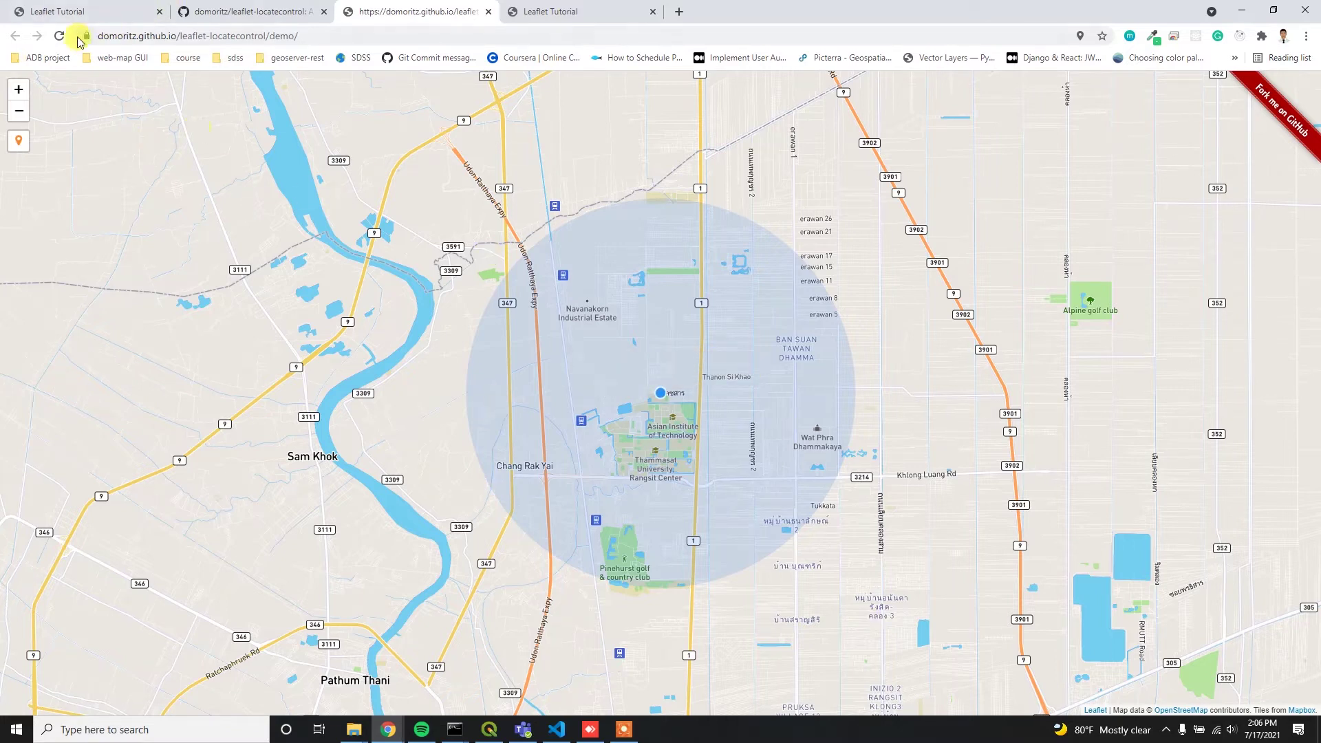
- Reload the demo and locate again, showing the 'within 5240 meters' accuracy popup
{"action": "left_click", "coordinate": [60, 39]}
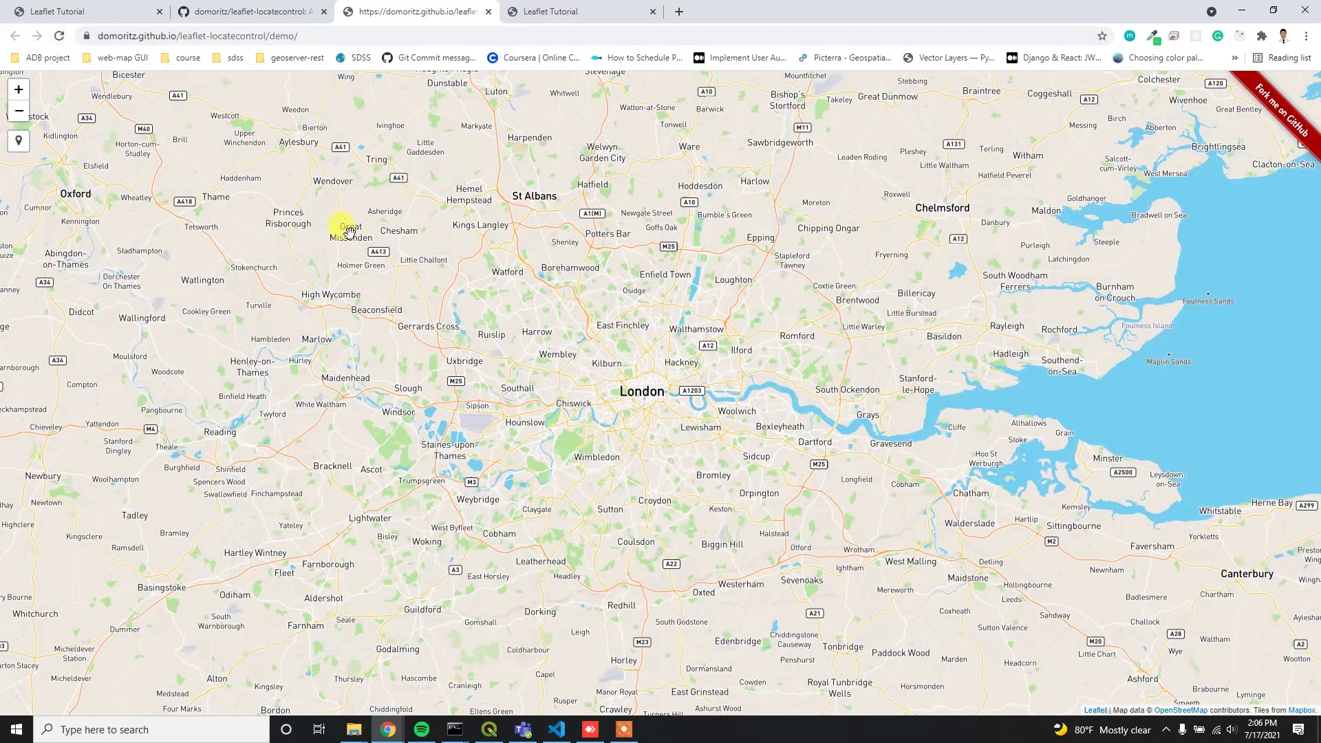
{"action": "left_click", "coordinate": [18, 141]}
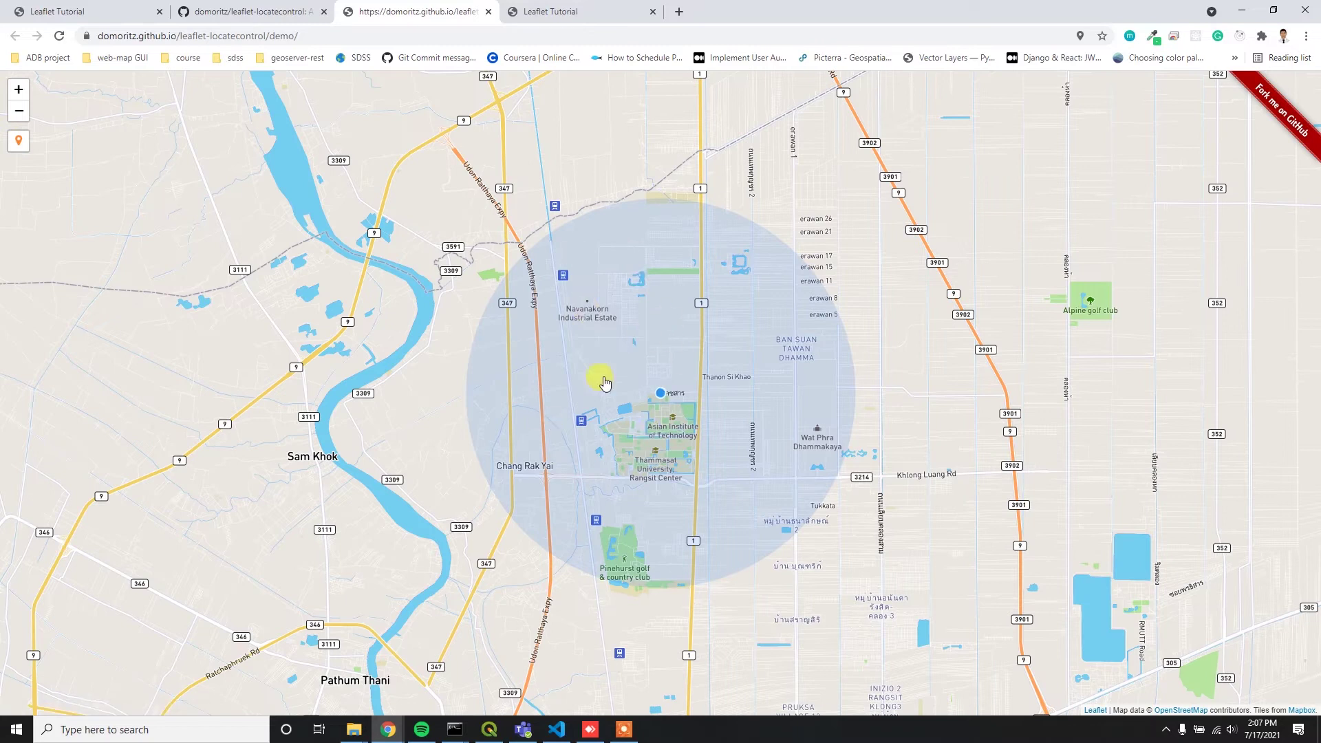
{"action": "left_click", "coordinate": [662, 398]}
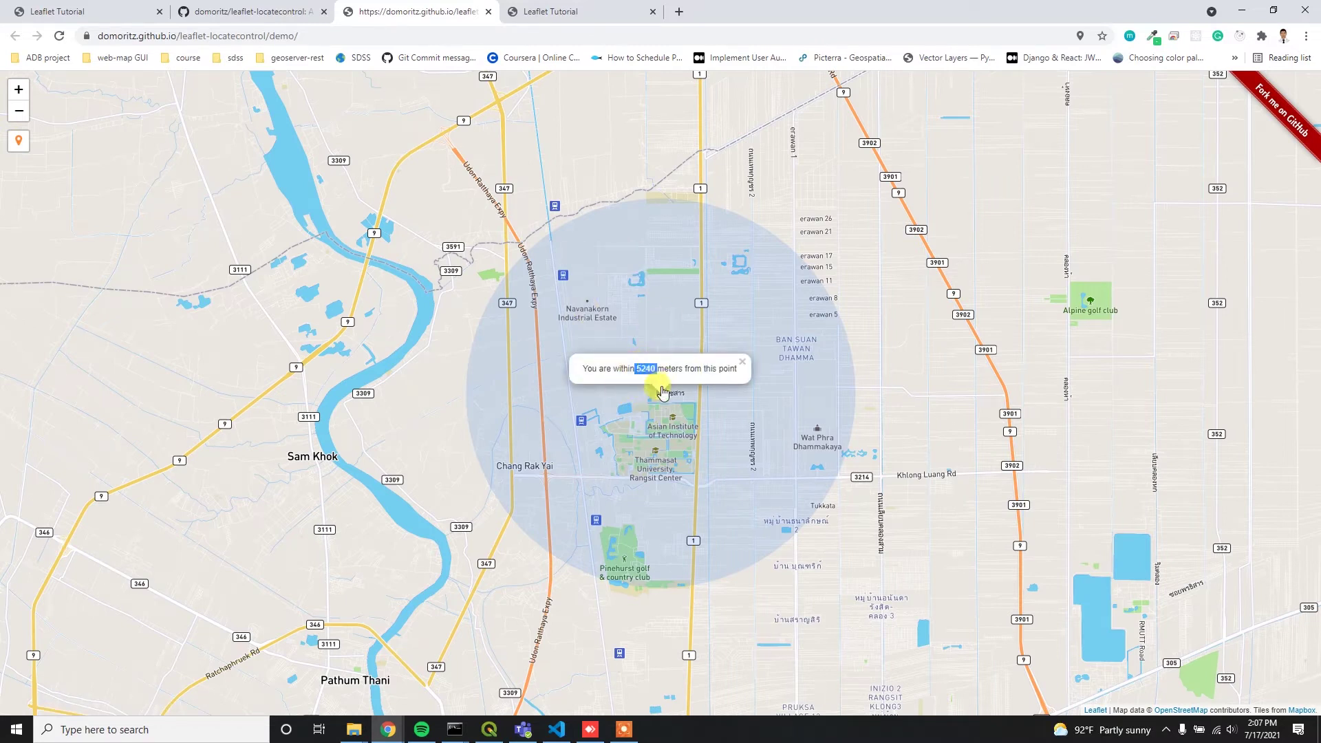
- Select the Font Awesome and Leaflet.Locate CDN link and script tags in the README
{"action": "left_click", "coordinate": [258, 11]}
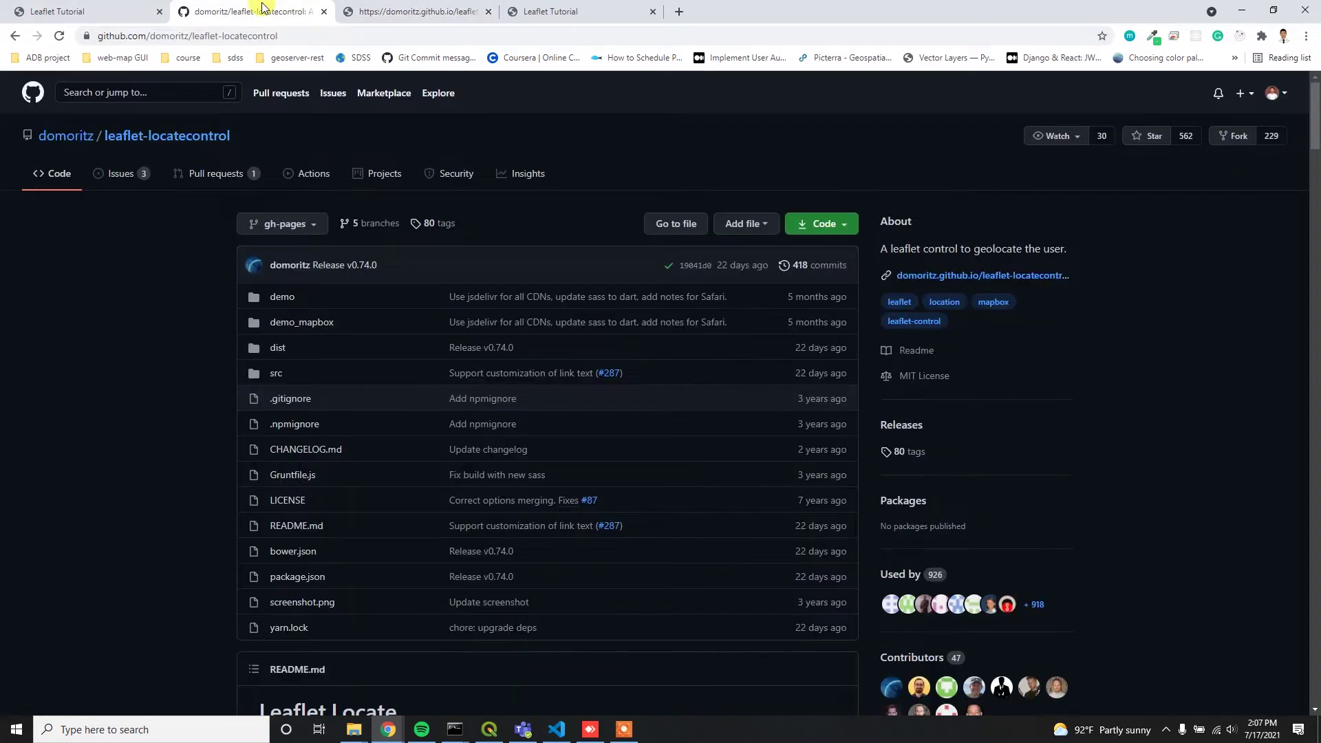
{"action": "scroll", "coordinate": [588, 456], "scroll_direction": "down", "scroll_amount": 3}
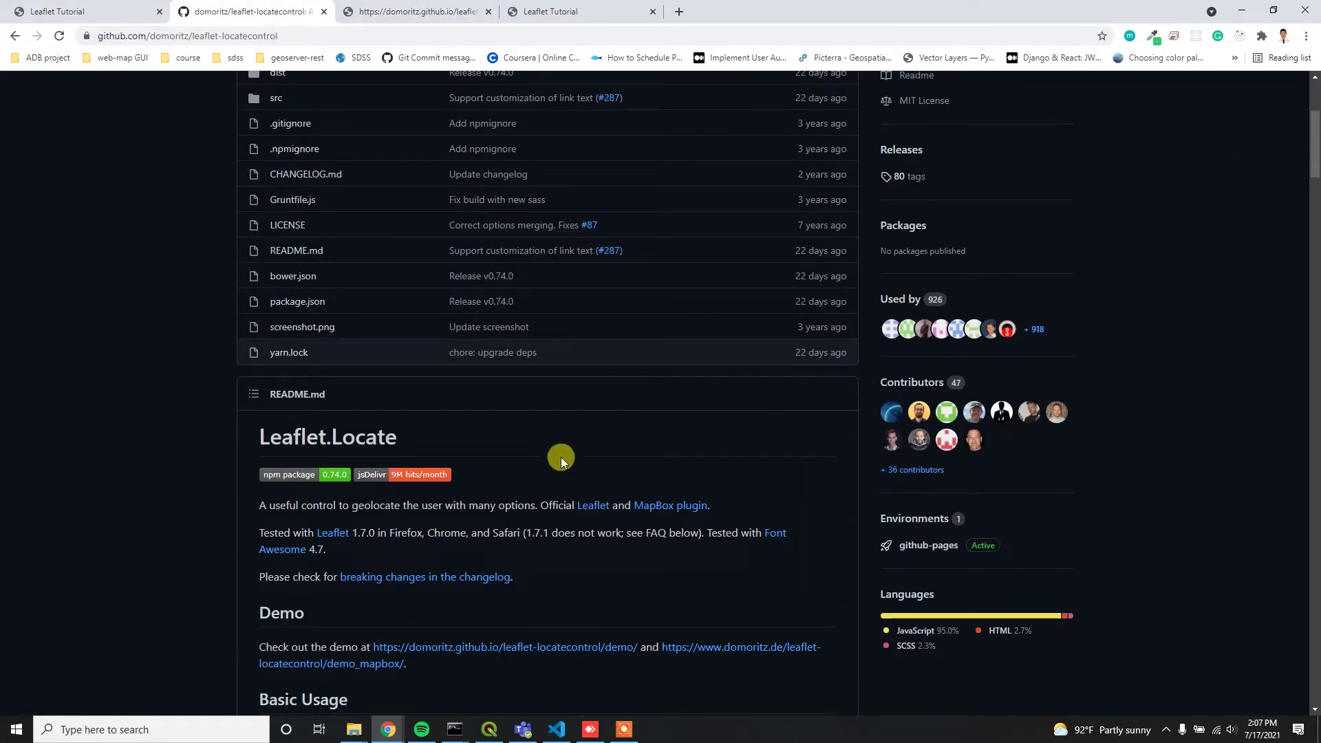
{"action": "scroll", "coordinate": [560, 457], "scroll_direction": "down", "scroll_amount": 2}
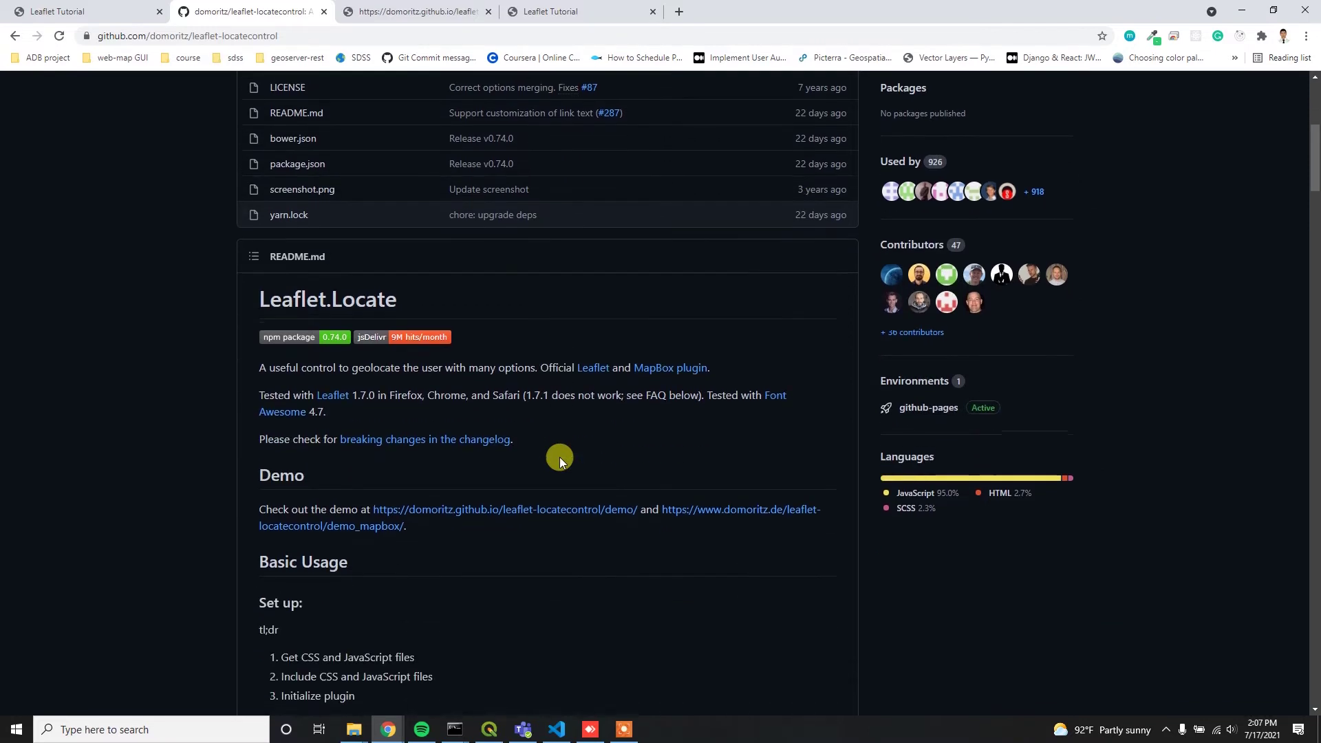
{"action": "scroll", "coordinate": [560, 457], "scroll_direction": "down", "scroll_amount": 2}
{"action": "scroll", "coordinate": [560, 458], "scroll_direction": "down", "scroll_amount": 1}
{"action": "scroll", "coordinate": [559, 457], "scroll_direction": "down", "scroll_amount": 2}
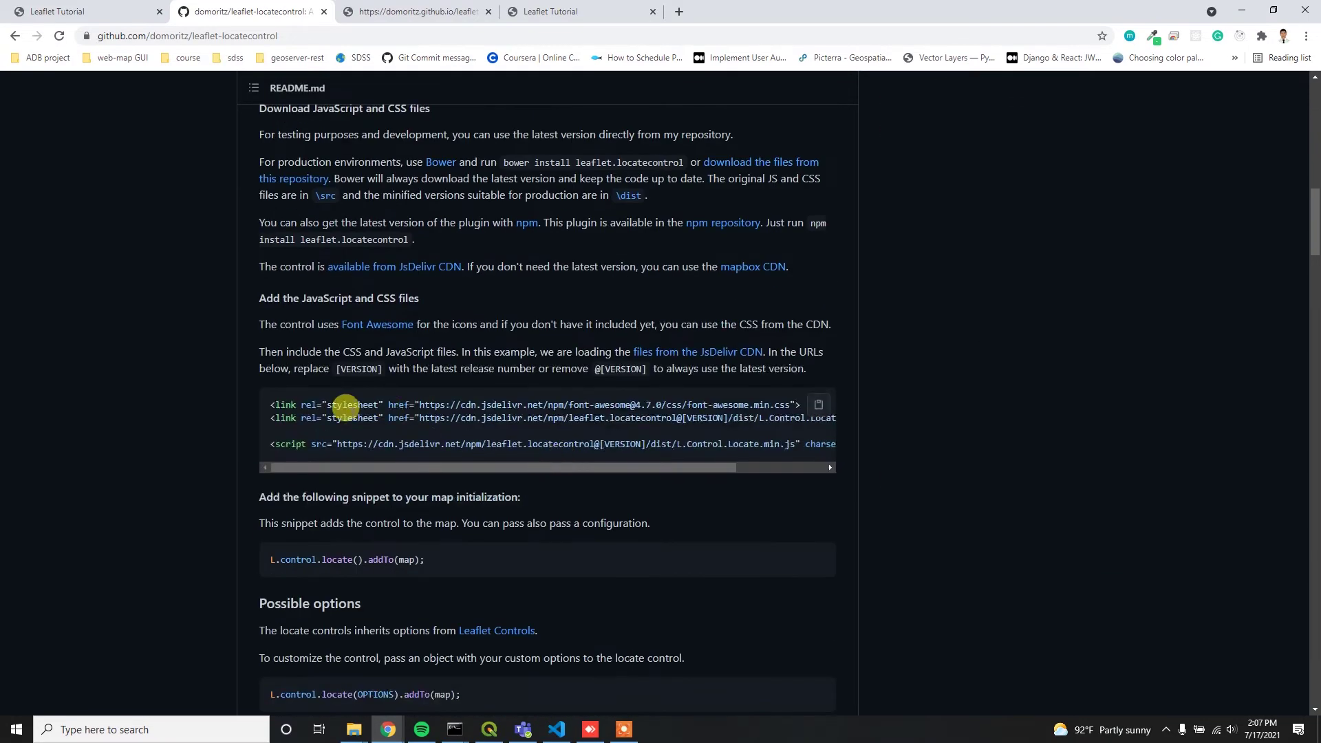
{"action": "left_click_drag", "start_coordinate": [267, 408], "coordinate": [861, 455]}
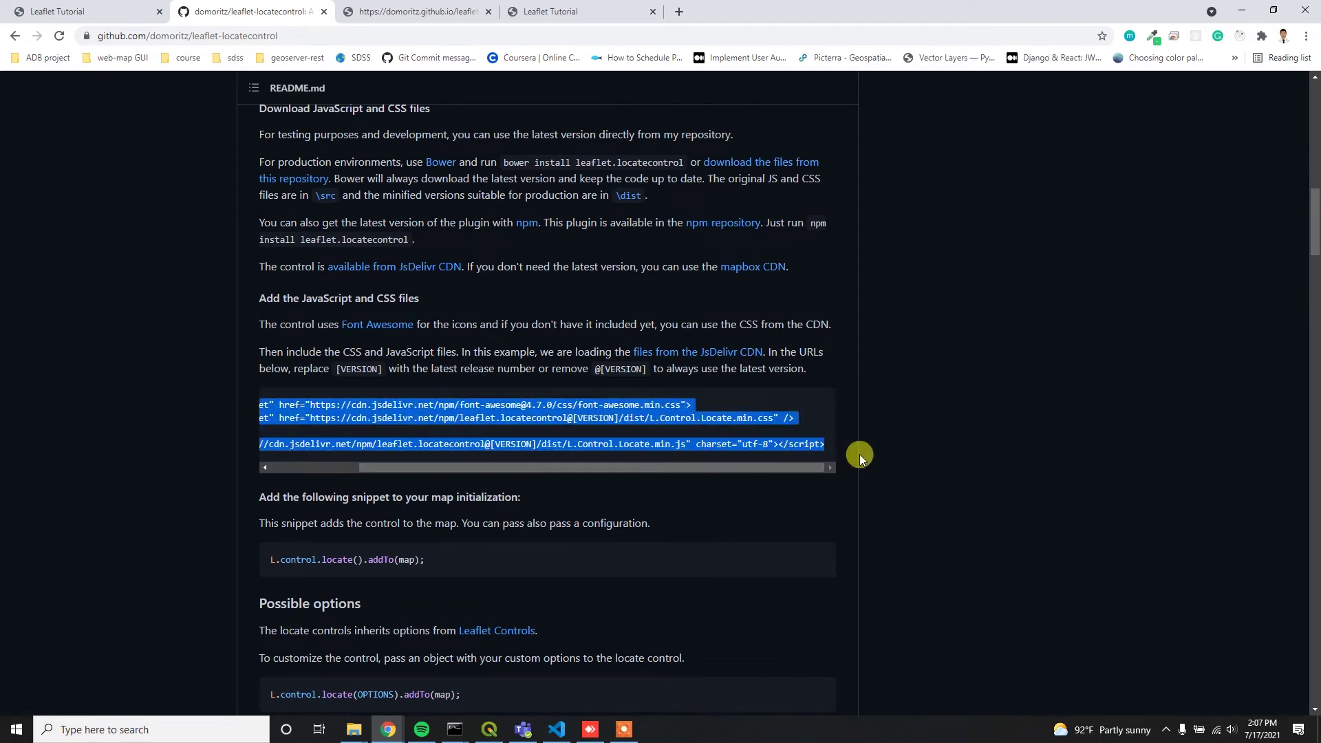
{"action": "key", "text": "alt+Tab"}
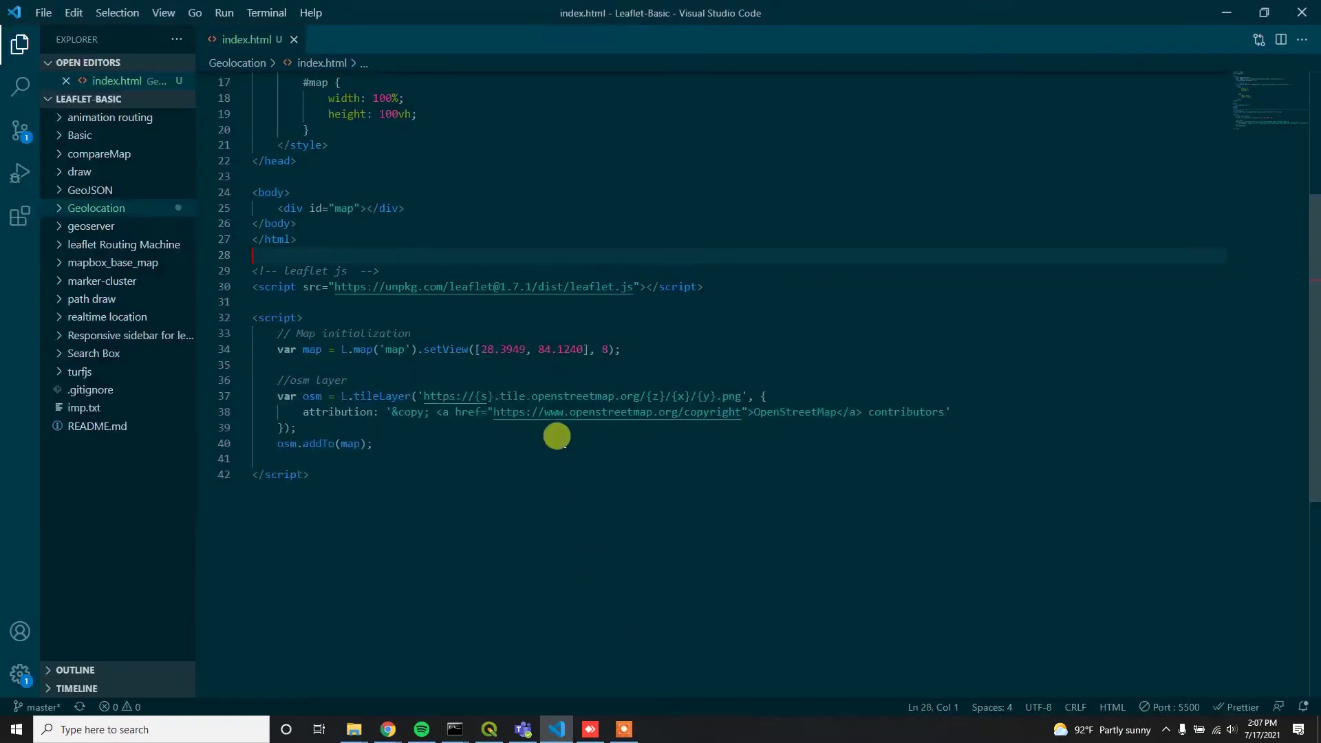
{"action": "scroll", "coordinate": [476, 354], "scroll_direction": "up", "scroll_amount": 5}
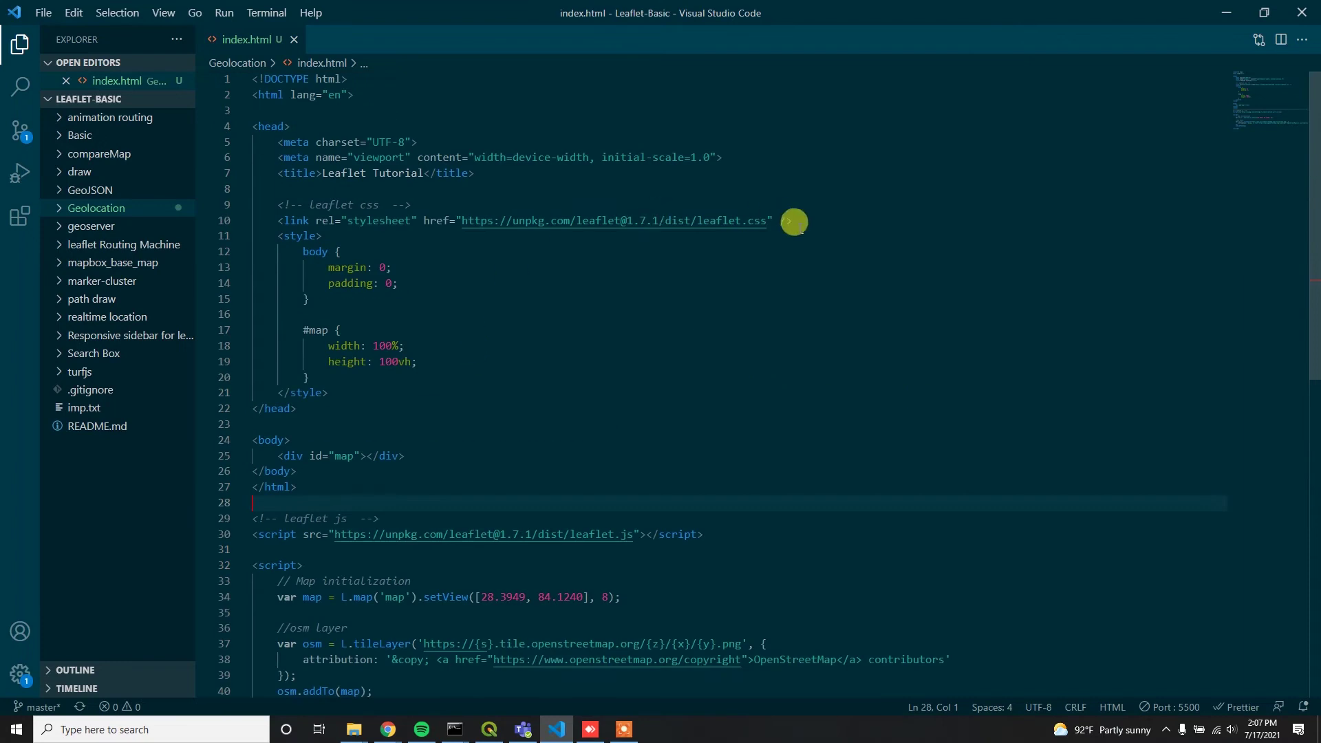
- Paste the Font Awesome and Locate tags after the leaflet.css link
{"action": "left_click", "coordinate": [798, 219]}
{"action": "key", "text": "Return"}
{"action": "key", "text": "Return"}
{"action": "key", "text": "ctrl+v"}
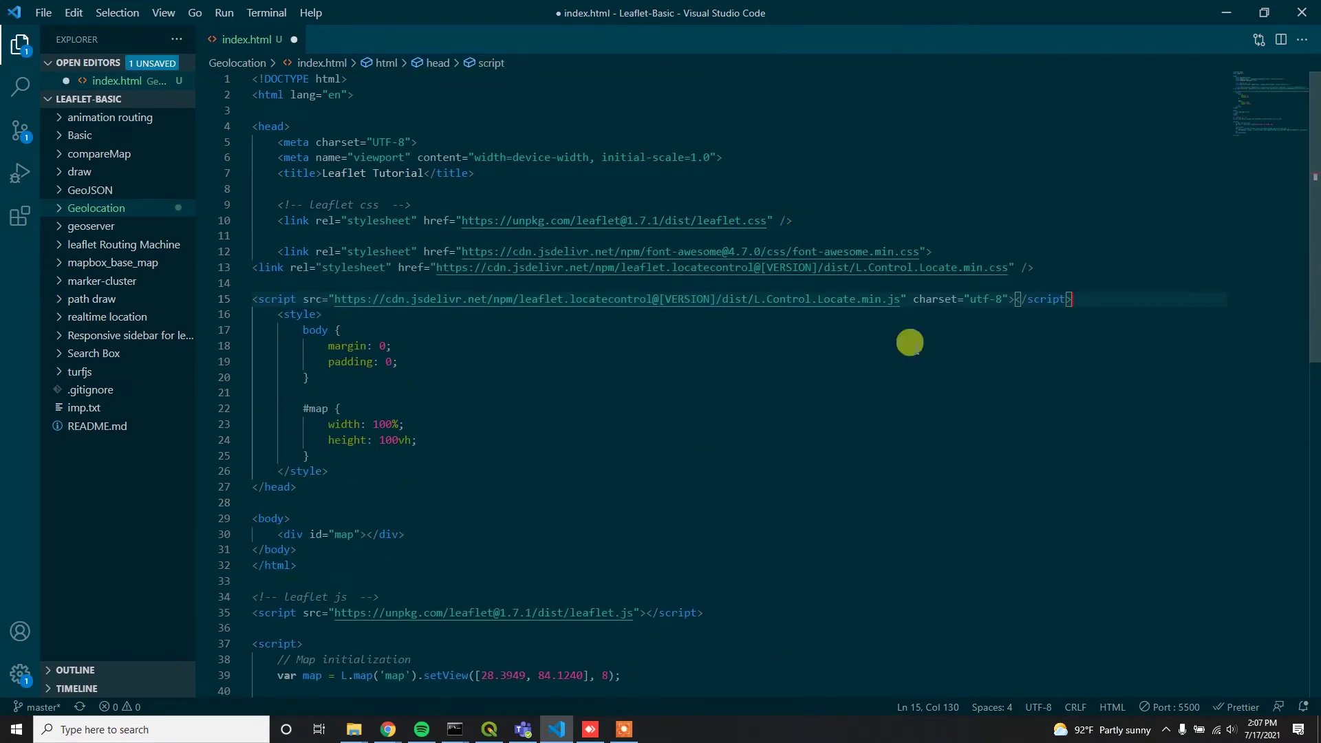
- Move the Leaflet.Locate script line below the leaflet.js script
{"action": "key", "text": "ctrl+x"}
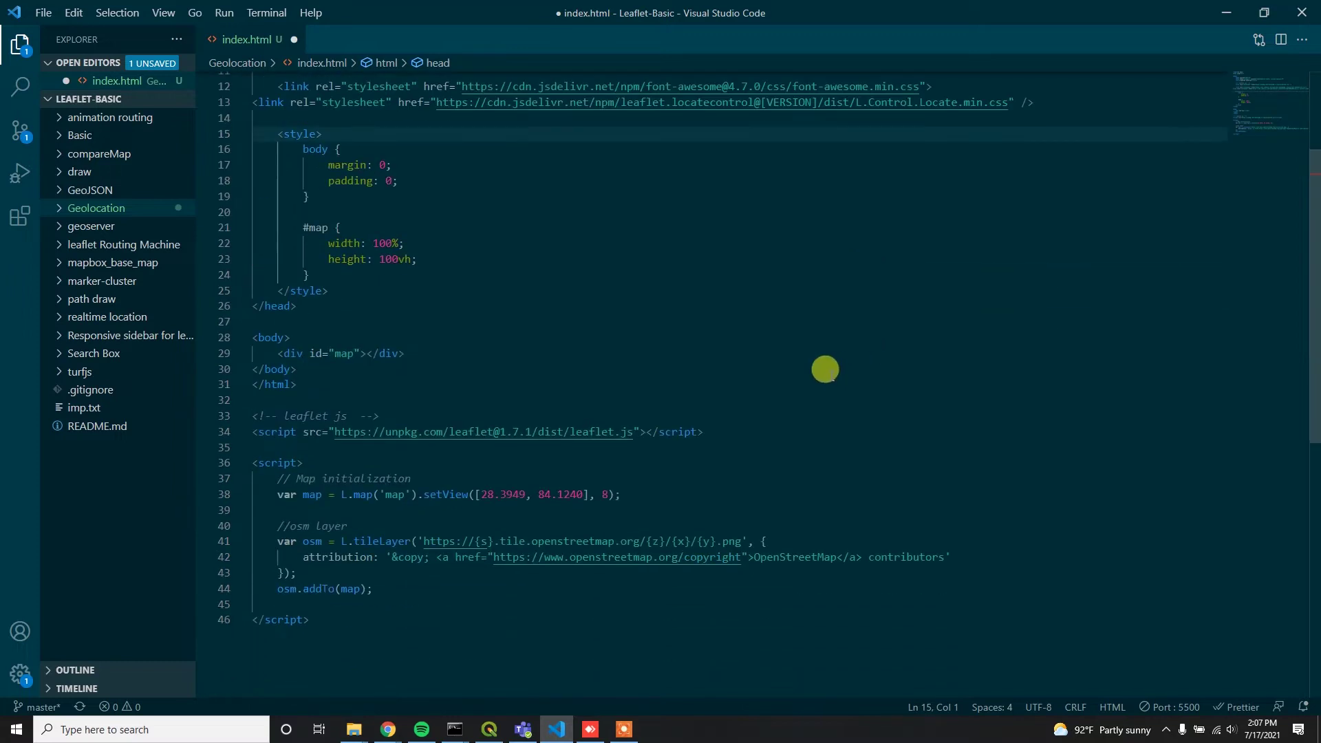
{"action": "scroll", "coordinate": [826, 368], "scroll_direction": "down", "scroll_amount": 4}
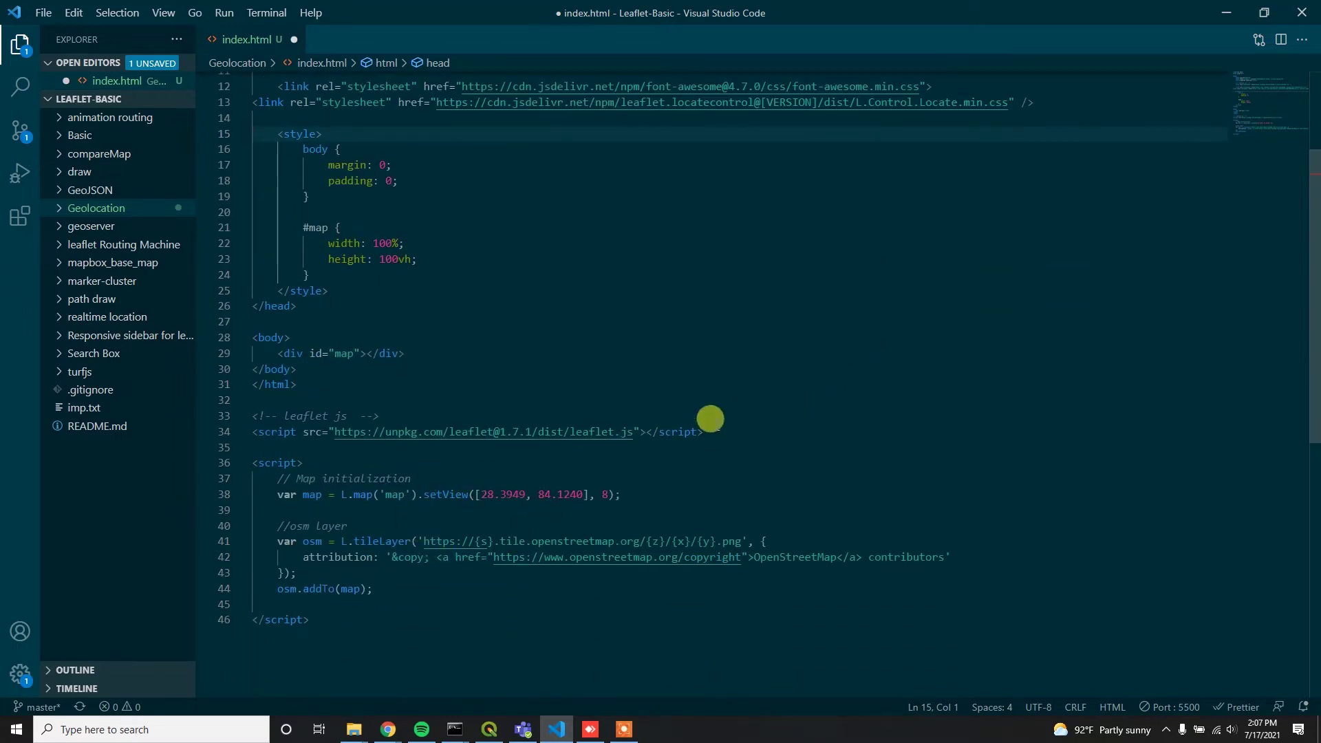
{"action": "left_click", "coordinate": [715, 427]}
{"action": "key", "text": "Return"}
{"action": "key", "text": "ctrl+v"}
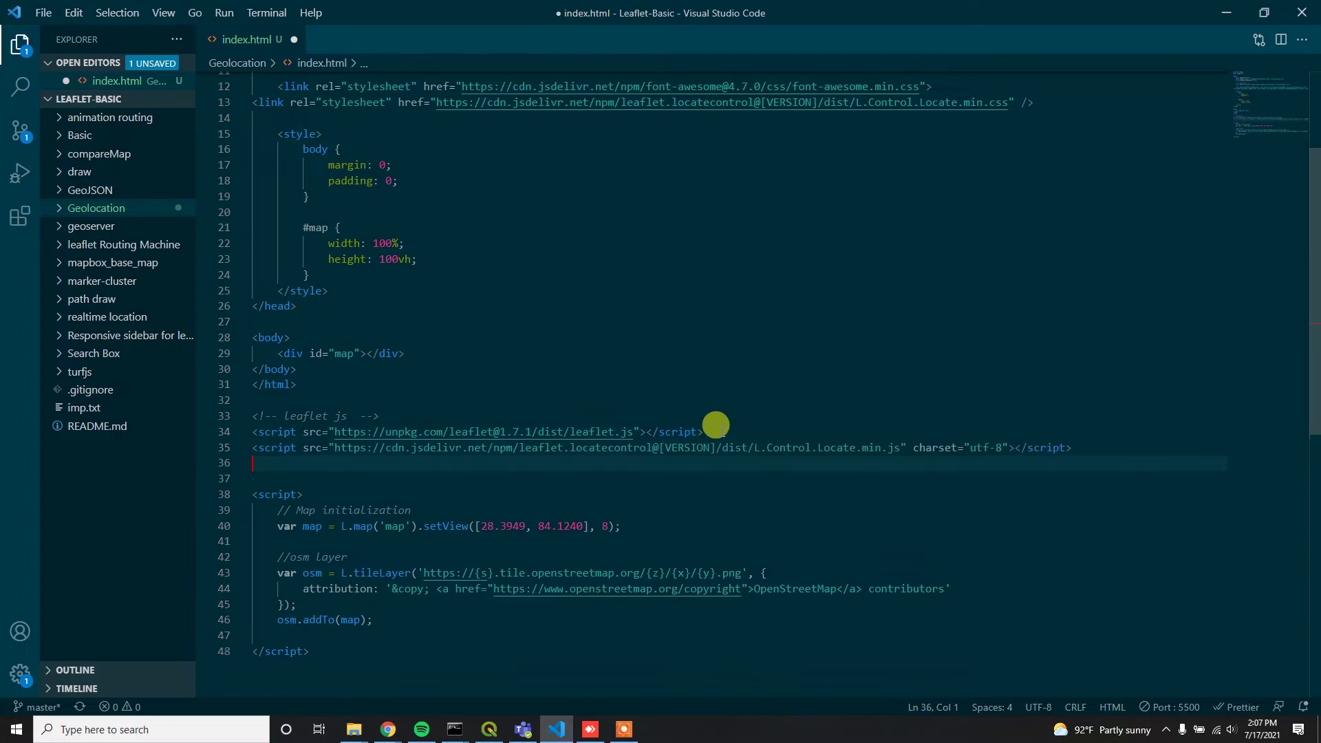
{"action": "scroll", "coordinate": [719, 504], "scroll_direction": "up", "scroll_amount": 4}
{"action": "key", "text": "alt+Tab"}
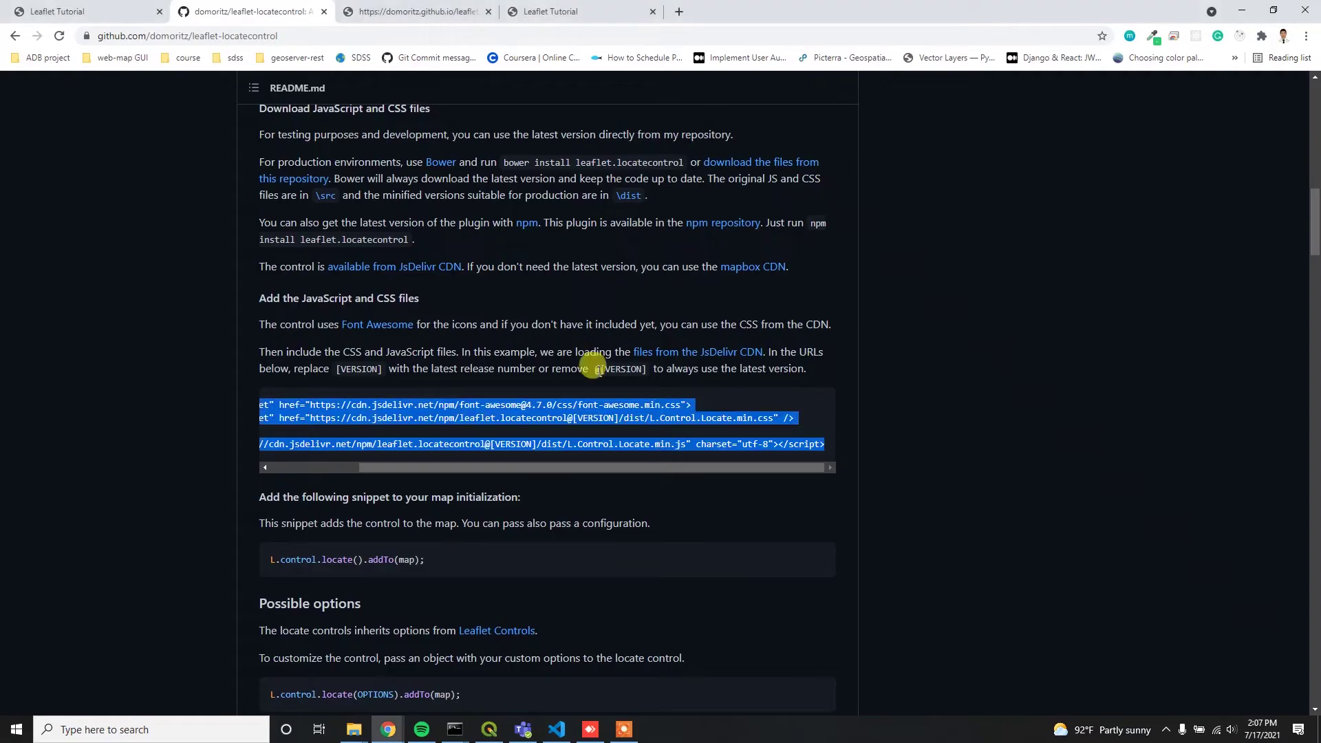
- Highlight the [VERSION] placeholder and view the Releases list showing v0.74.0
{"action": "left_click", "coordinate": [517, 409]}
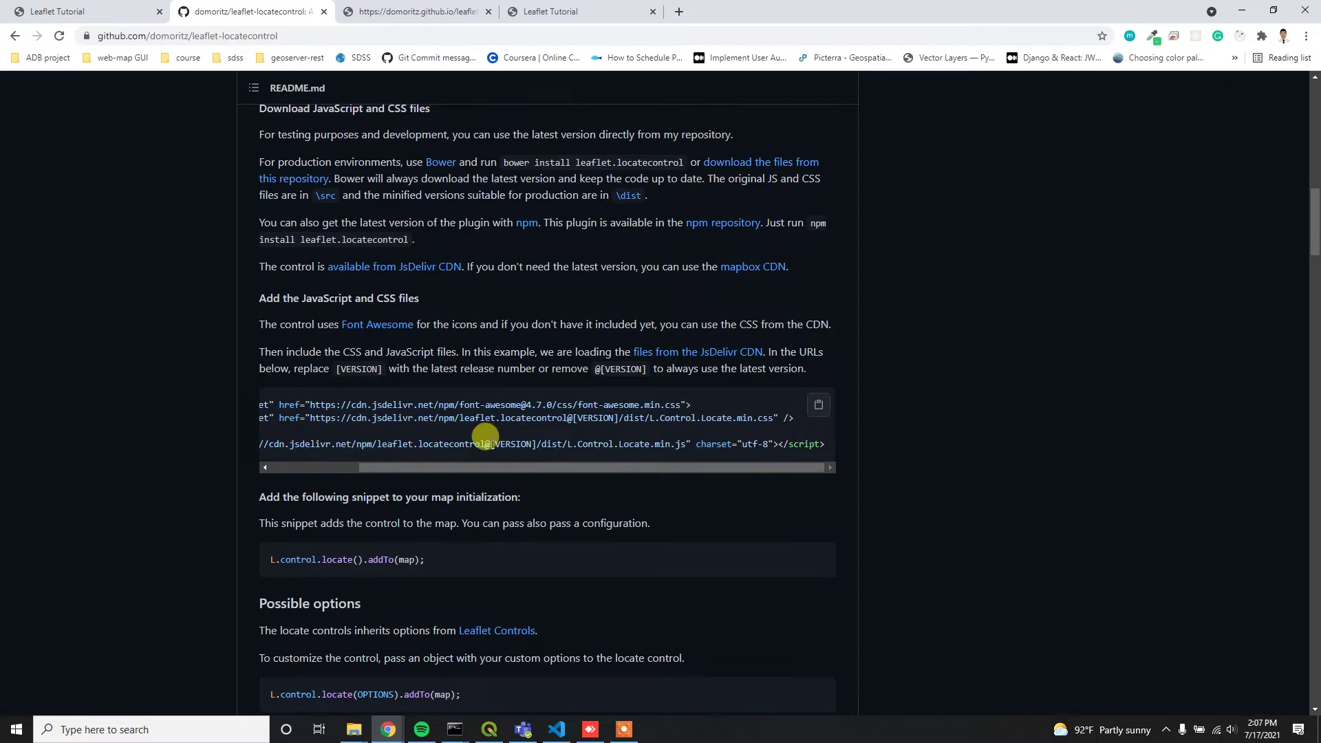
{"action": "left_click_drag", "start_coordinate": [486, 438], "coordinate": [518, 437]}
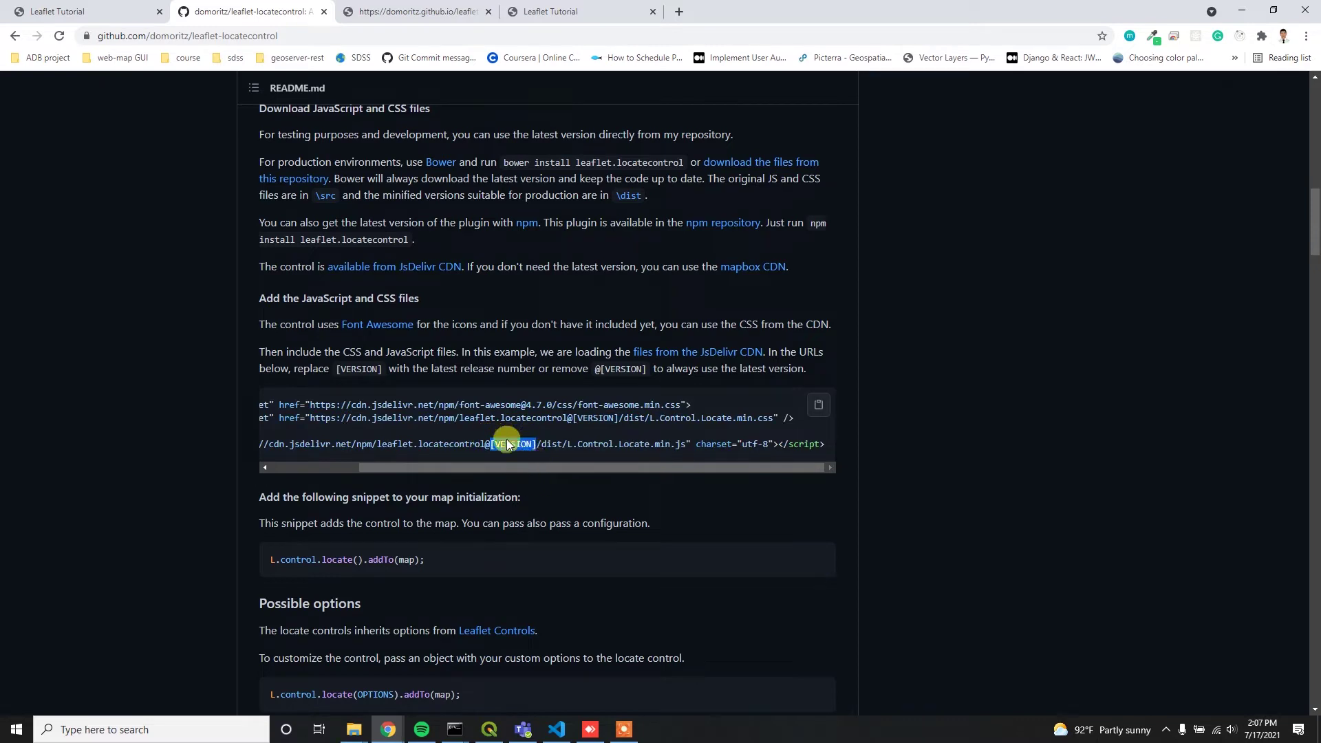
{"action": "scroll", "coordinate": [896, 461], "scroll_direction": "up", "scroll_amount": 5}
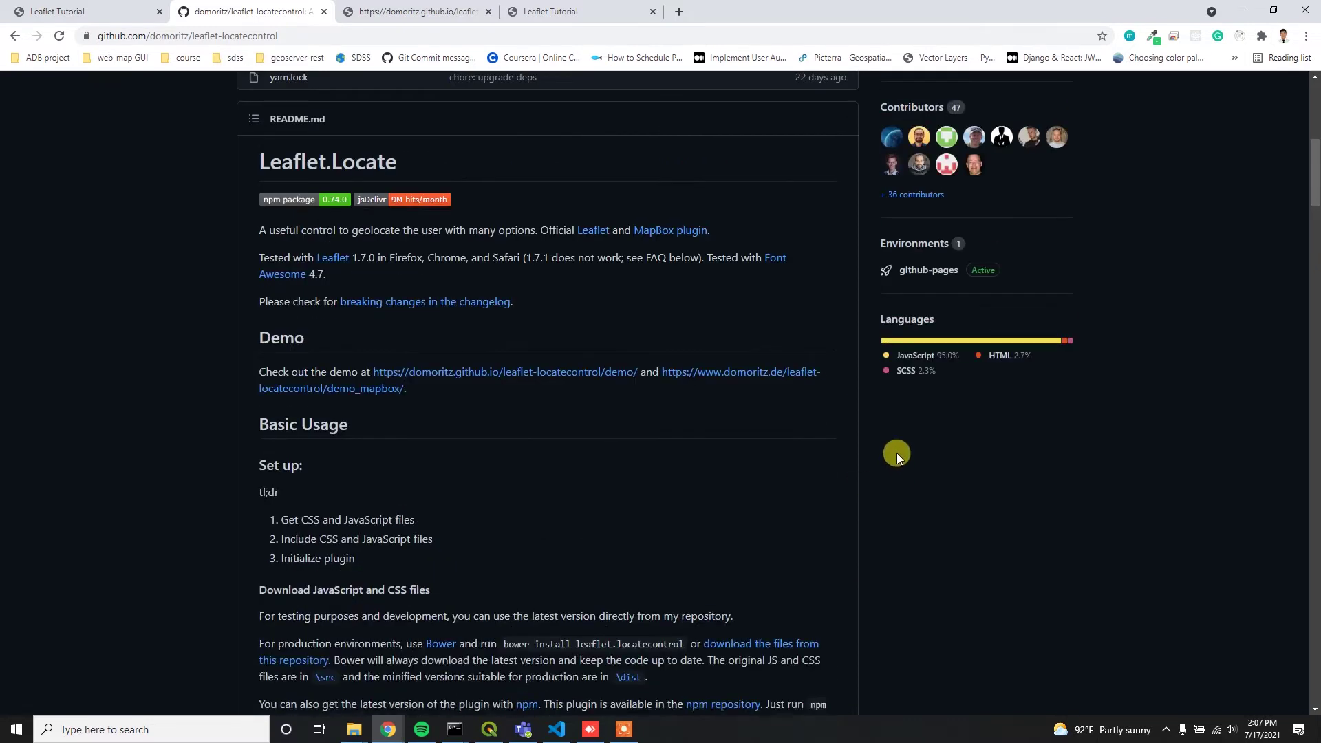
{"action": "scroll", "coordinate": [636, 411], "scroll_direction": "up", "scroll_amount": 1}
{"action": "scroll", "coordinate": [857, 335], "scroll_direction": "up", "scroll_amount": 3}
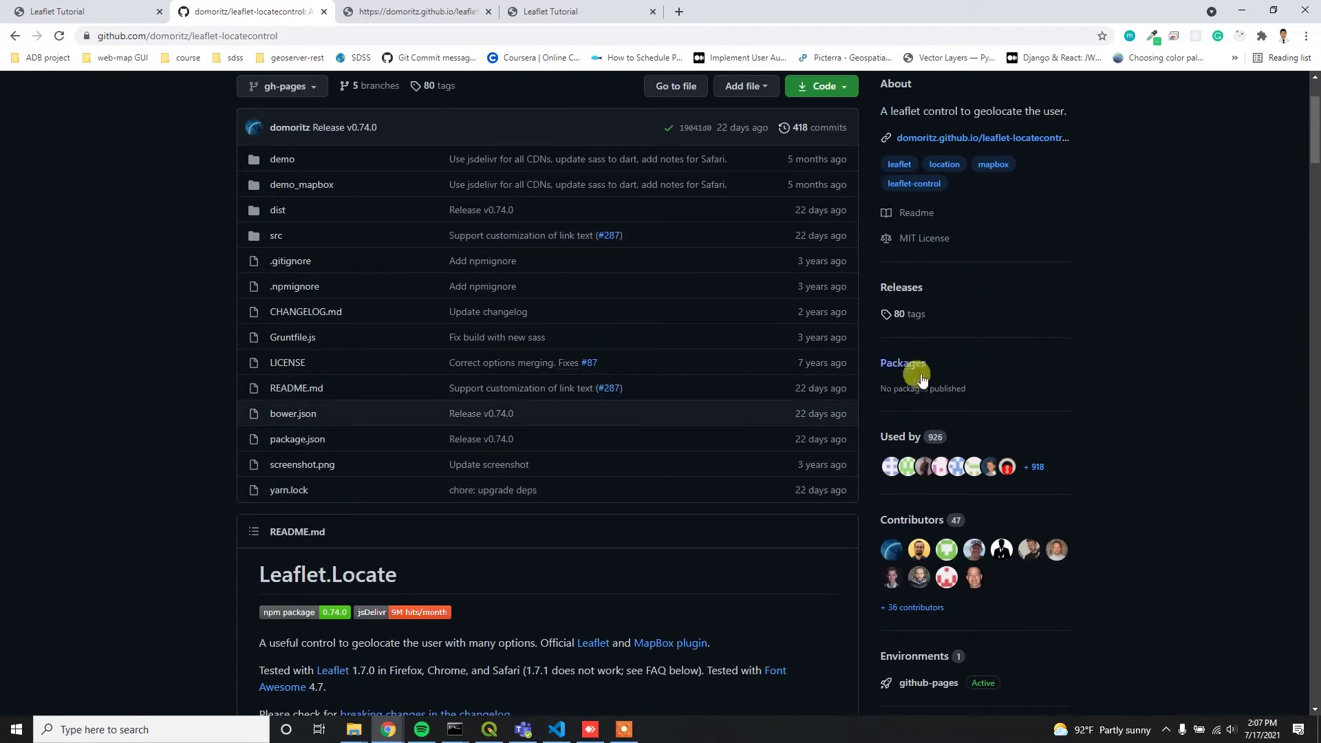
{"action": "left_click", "coordinate": [901, 289]}
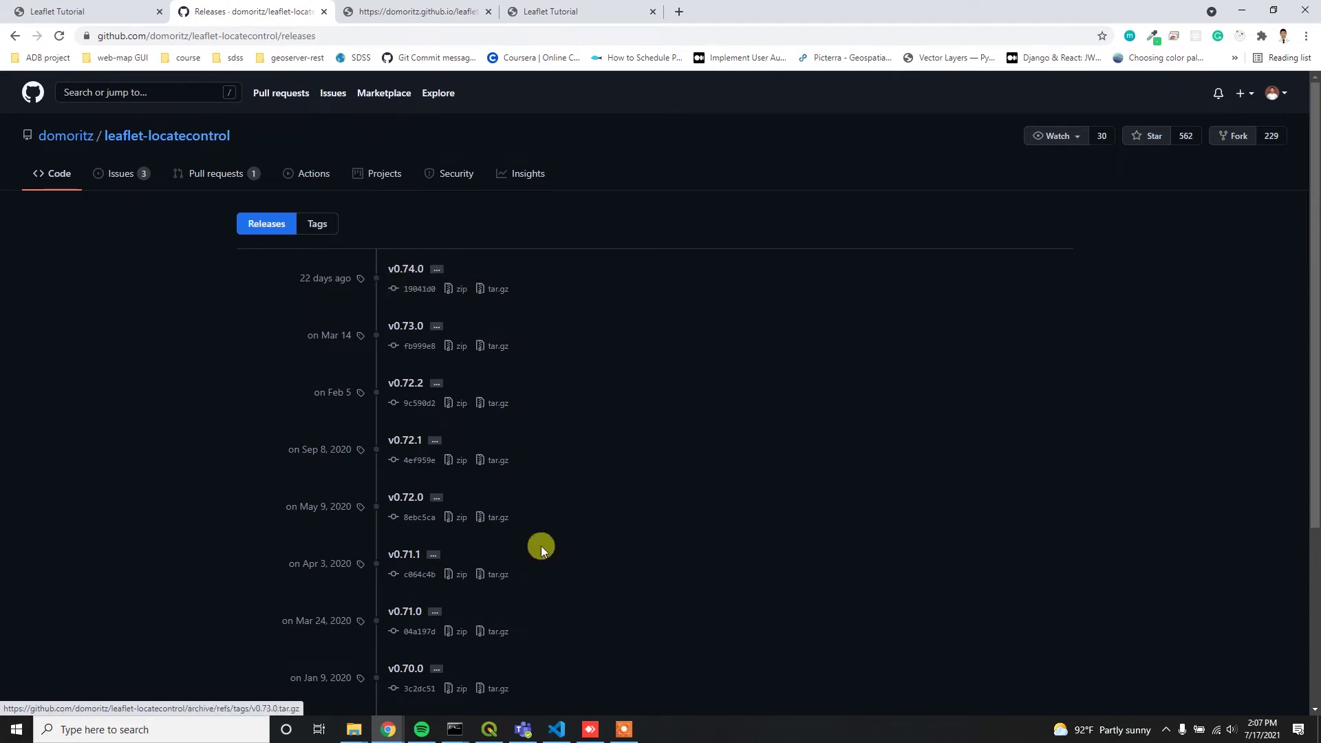
- Replace the [VERSION] placeholder in the Leaflet.Locate CSS link, checking the release number
{"action": "left_click", "coordinate": [557, 730]}
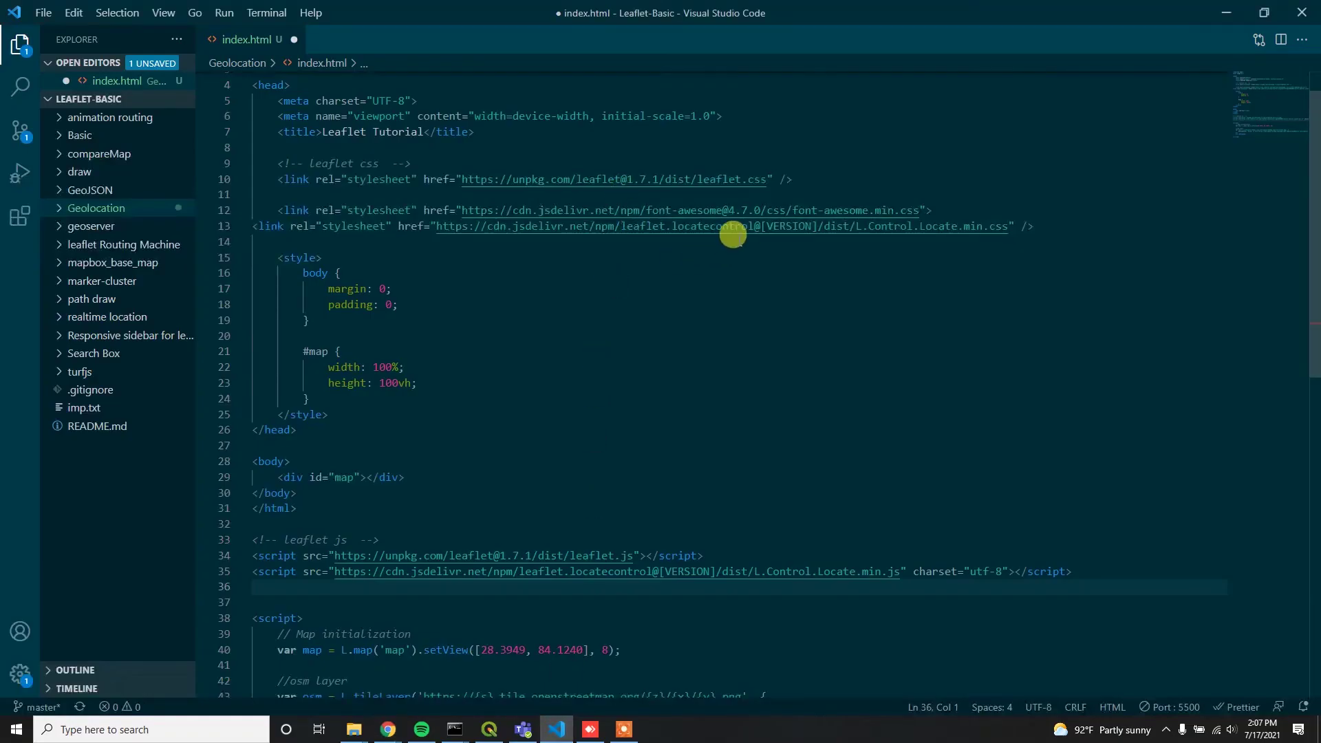
{"action": "left_click_drag", "start_coordinate": [759, 226], "coordinate": [813, 226]}
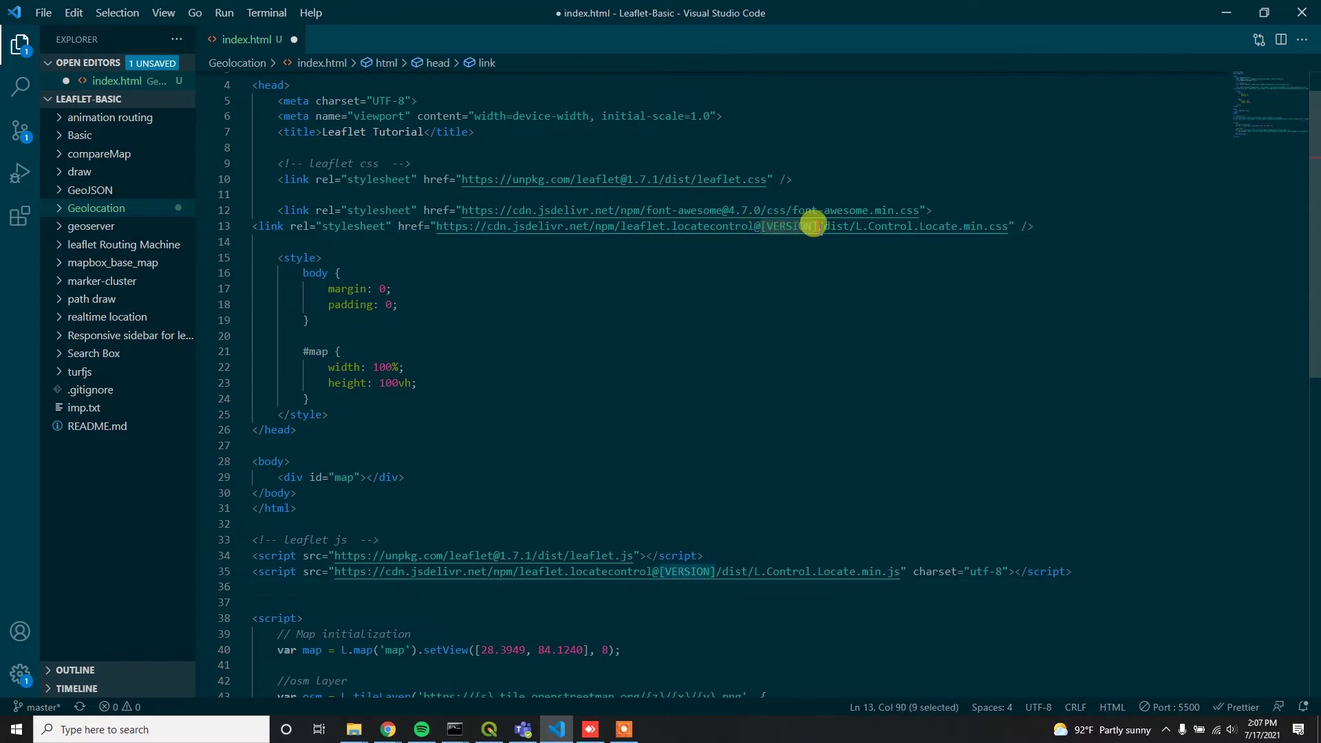
{"action": "type", "text": "."}
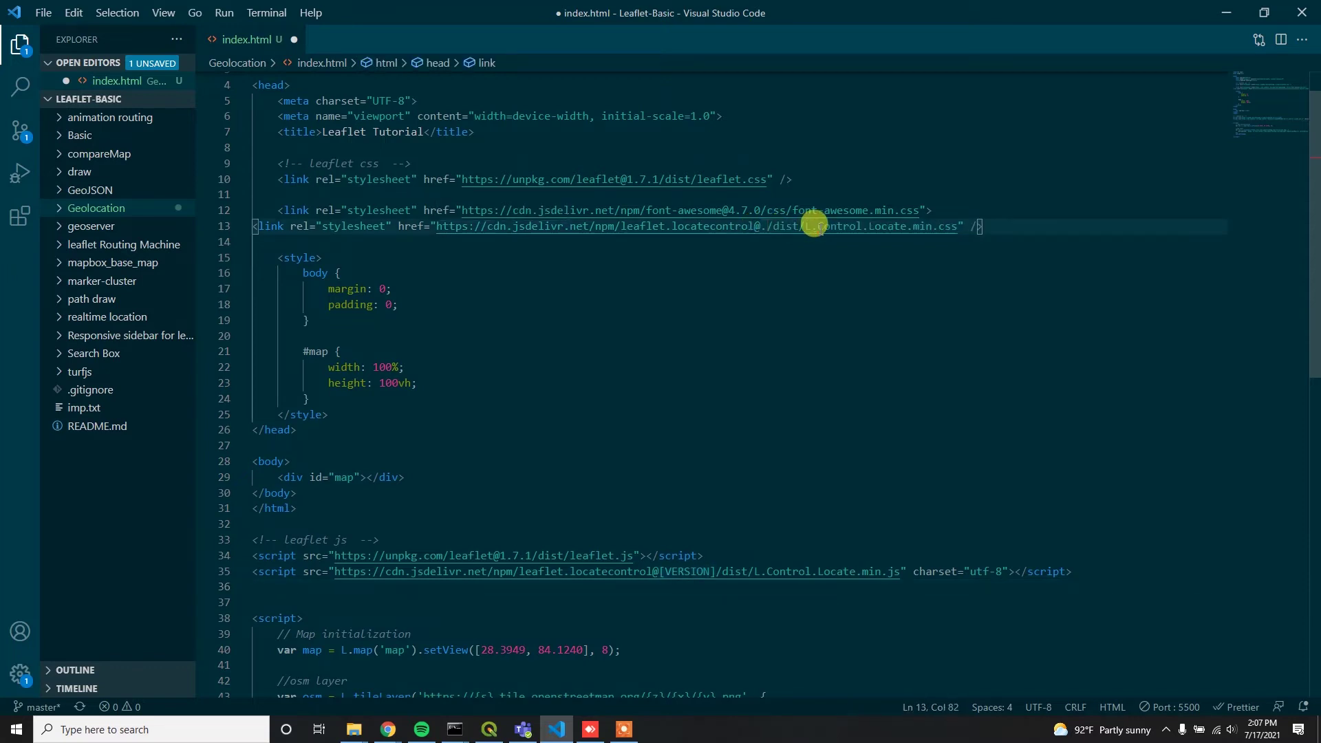
{"action": "key", "text": "BackSpace"}
{"action": "type", "text": "0."}
{"action": "type", "text": "74.4"}
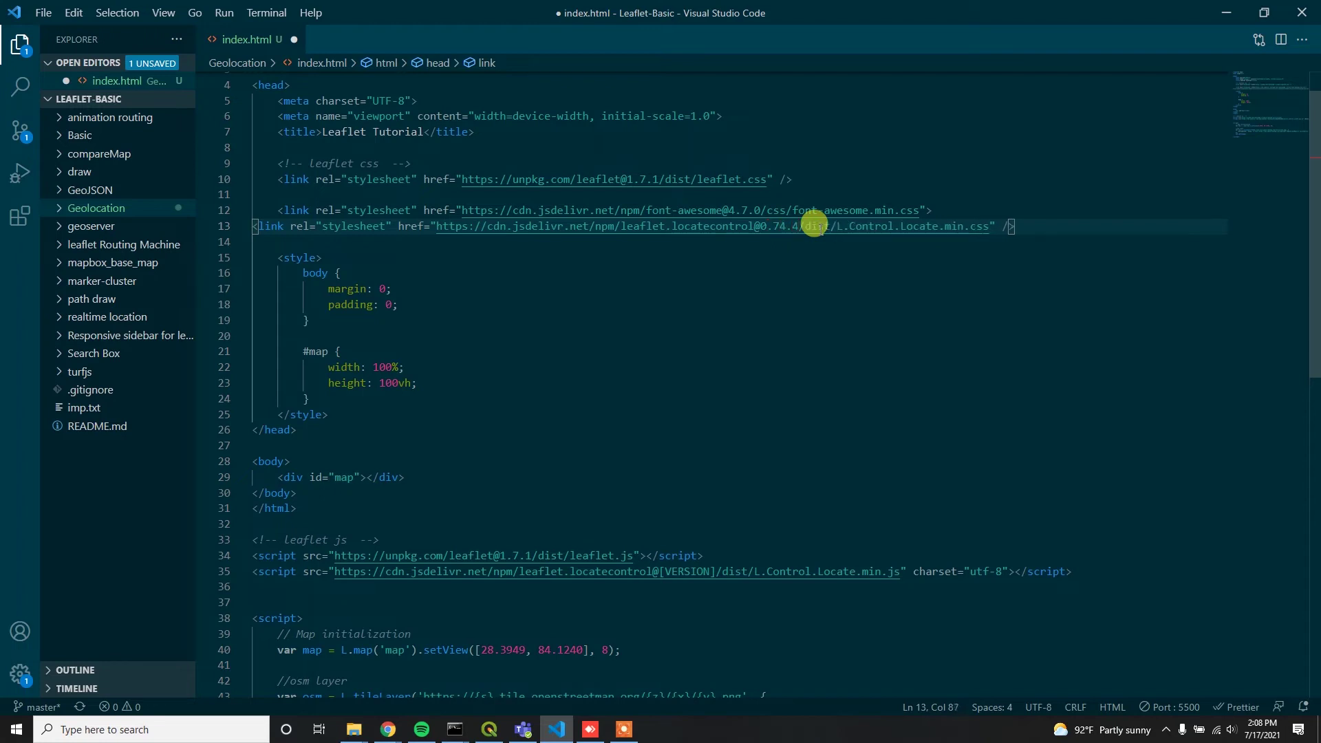
{"action": "key", "text": "alt+Tab"}
{"action": "key", "text": "alt+Tab"}
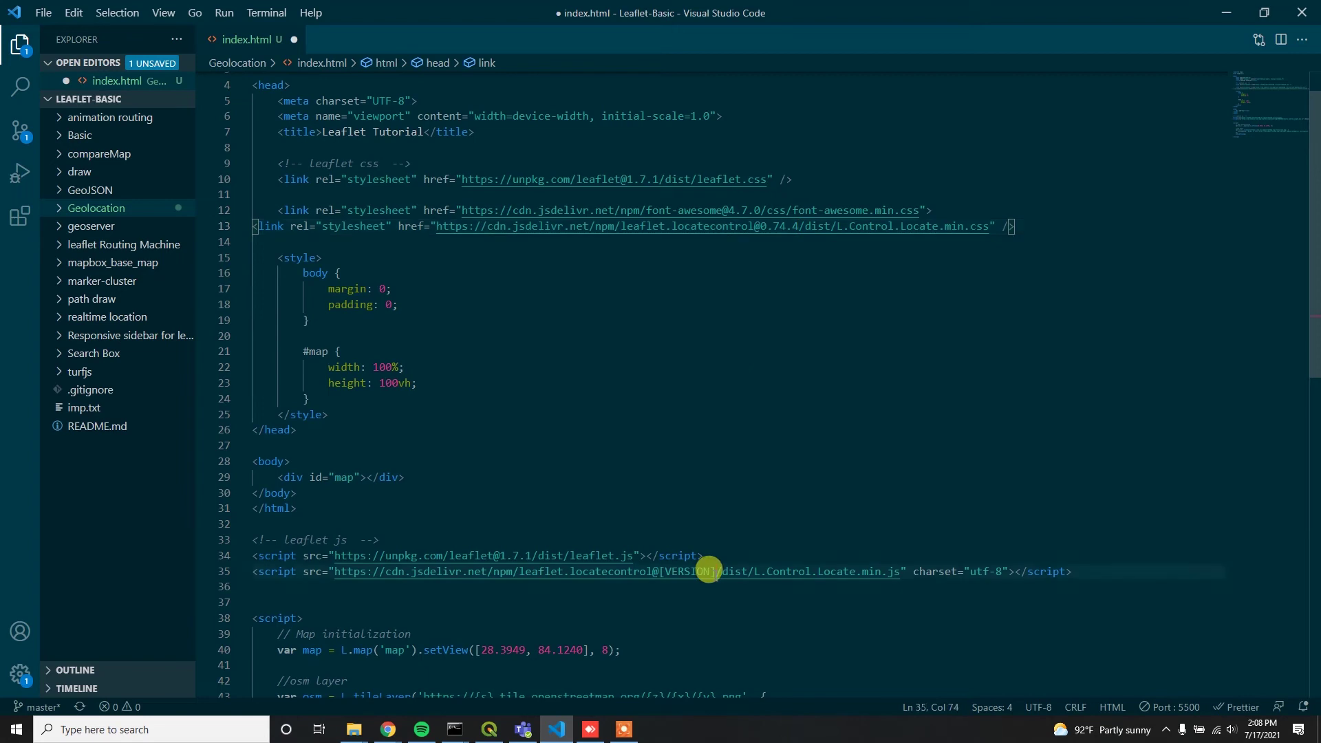
- Set the Leaflet.Locate script link to version 0.74.0 and save index.html
{"action": "left_click_drag", "start_coordinate": [713, 571], "coordinate": [658, 571]}
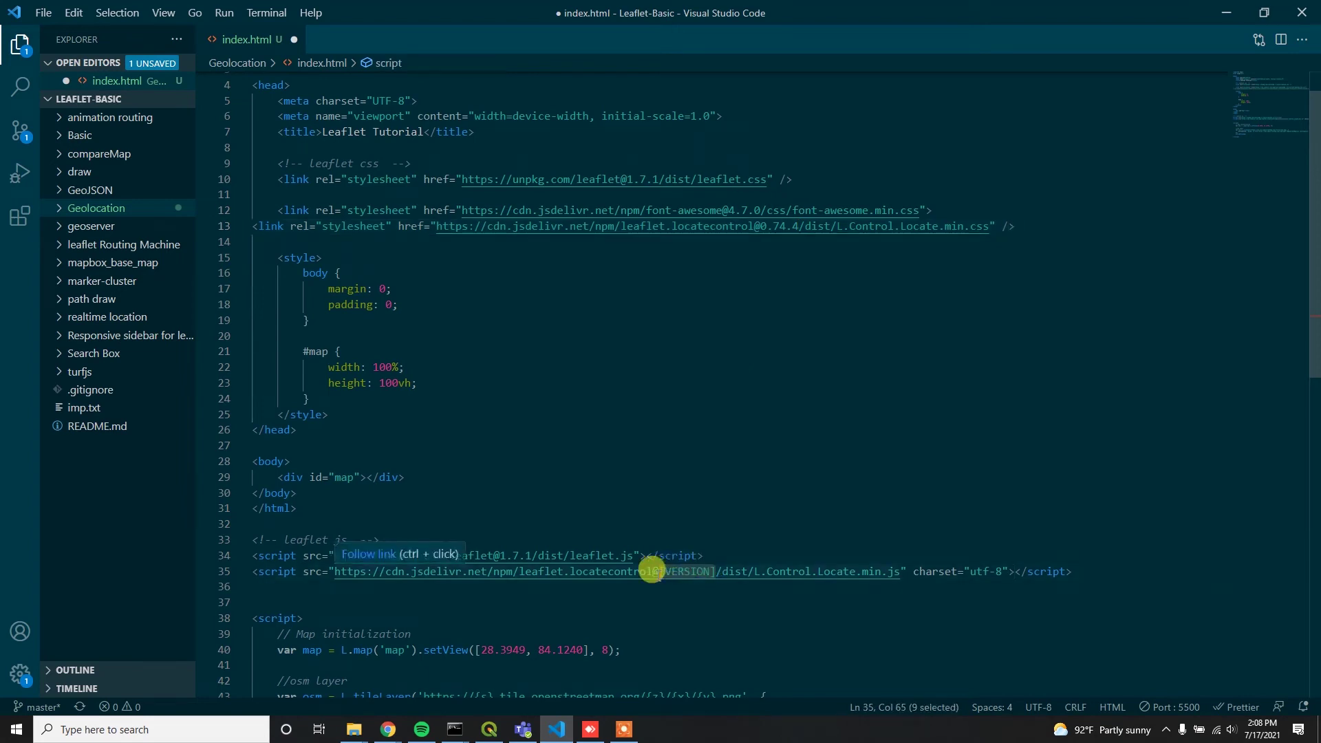
{"action": "type", "text": "0.74"}
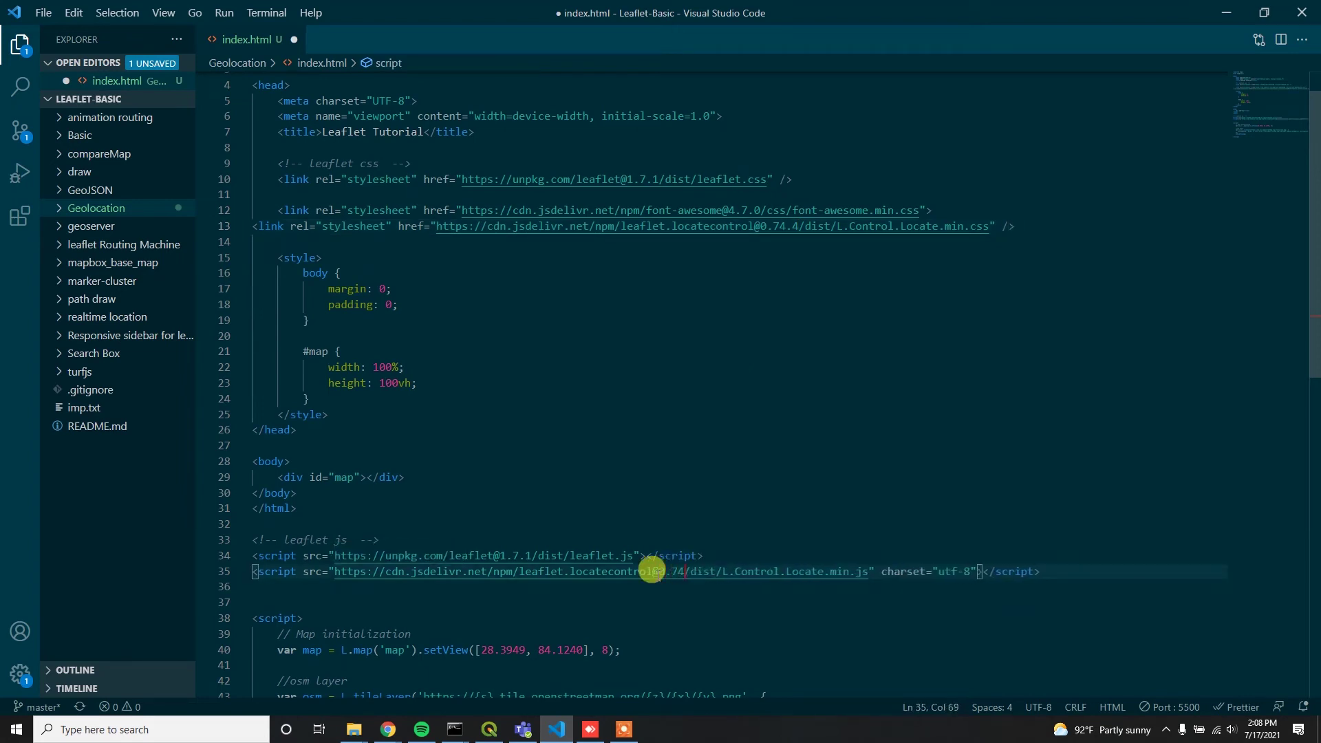
{"action": "type", "text": ".0"}
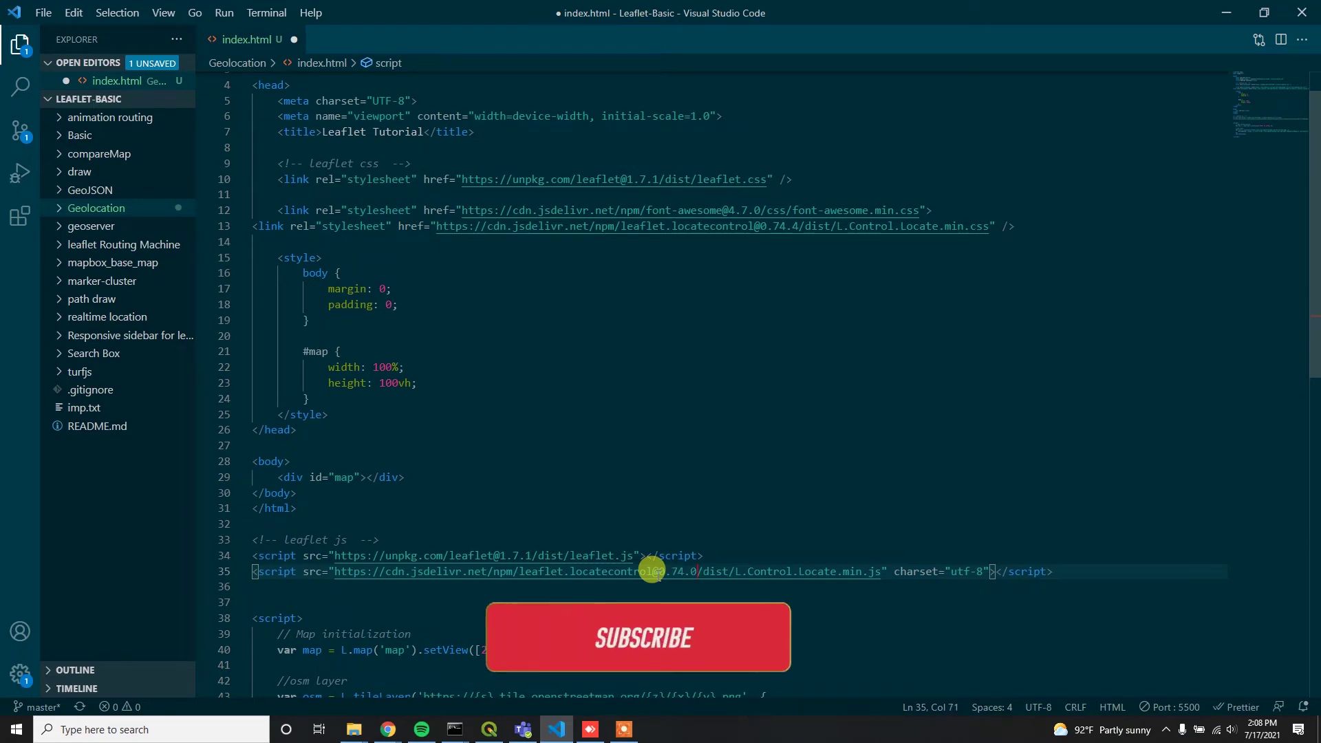
{"action": "key", "text": "ctrl+s"}
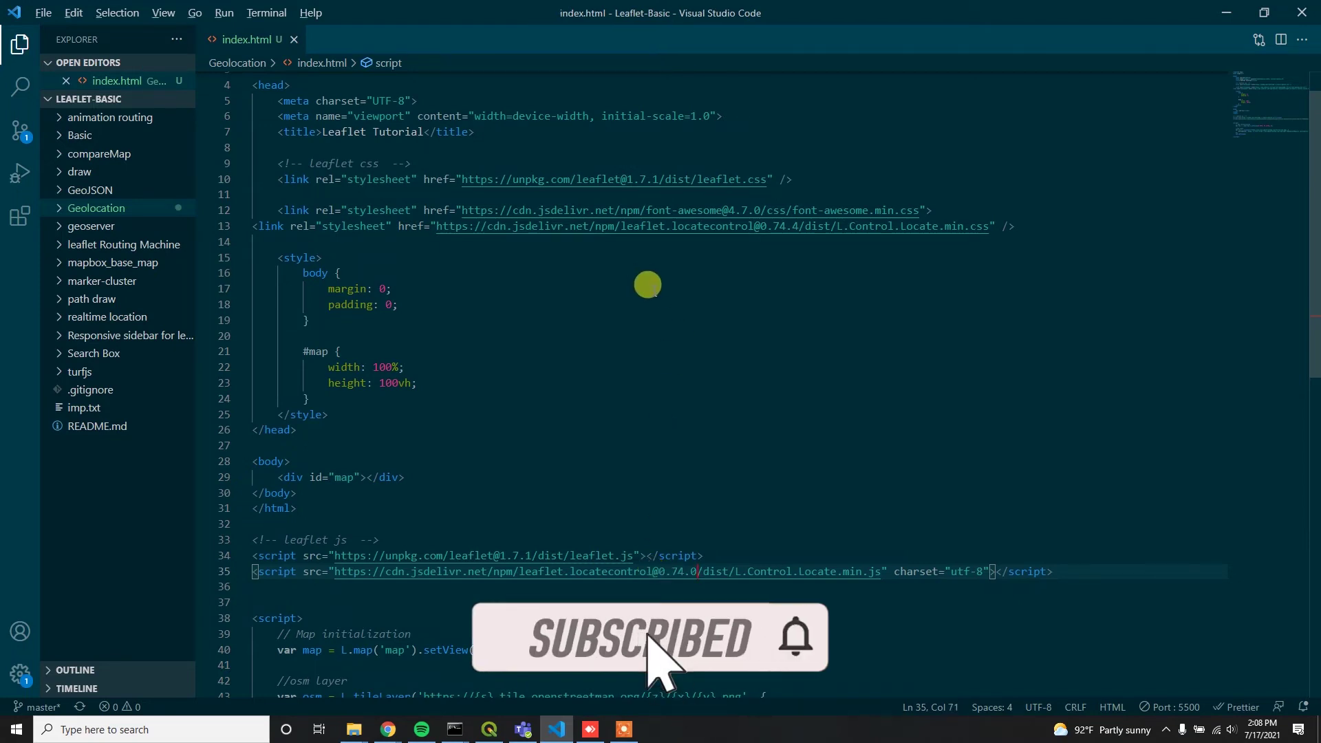
{"action": "key", "text": "alt+Tab"}
{"action": "left_click", "coordinate": [91, 13]}
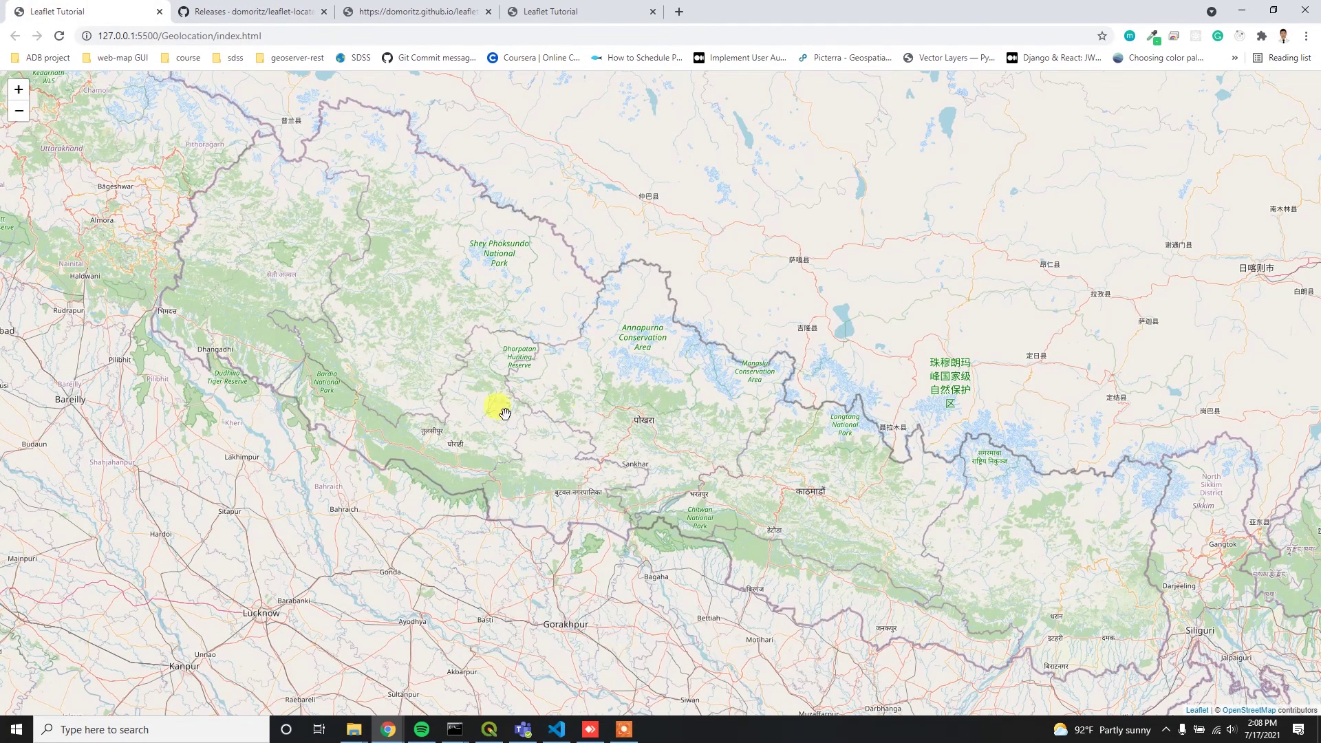
- Find and select the README snippet that adds the locate control to the map
{"action": "key", "text": "alt+Tab"}
{"action": "key", "text": "alt+Tab"}
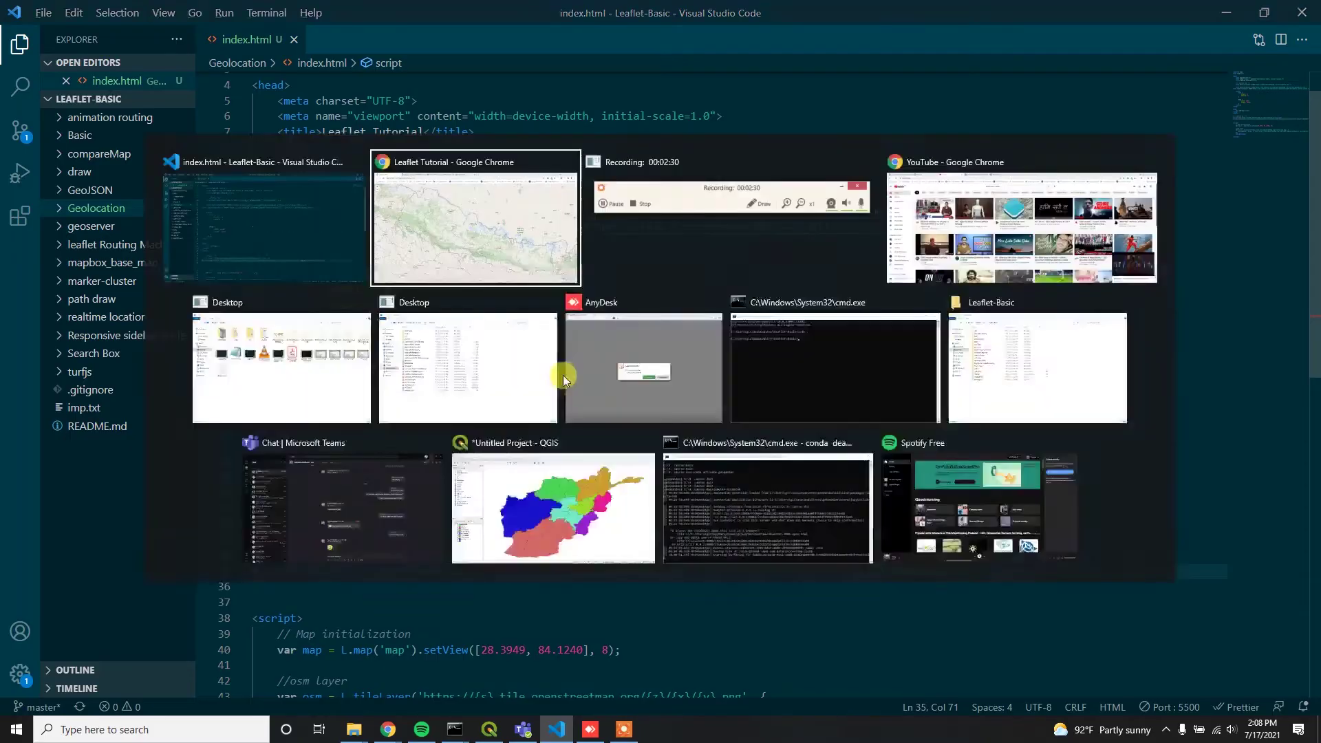
{"action": "left_click", "coordinate": [276, 8]}
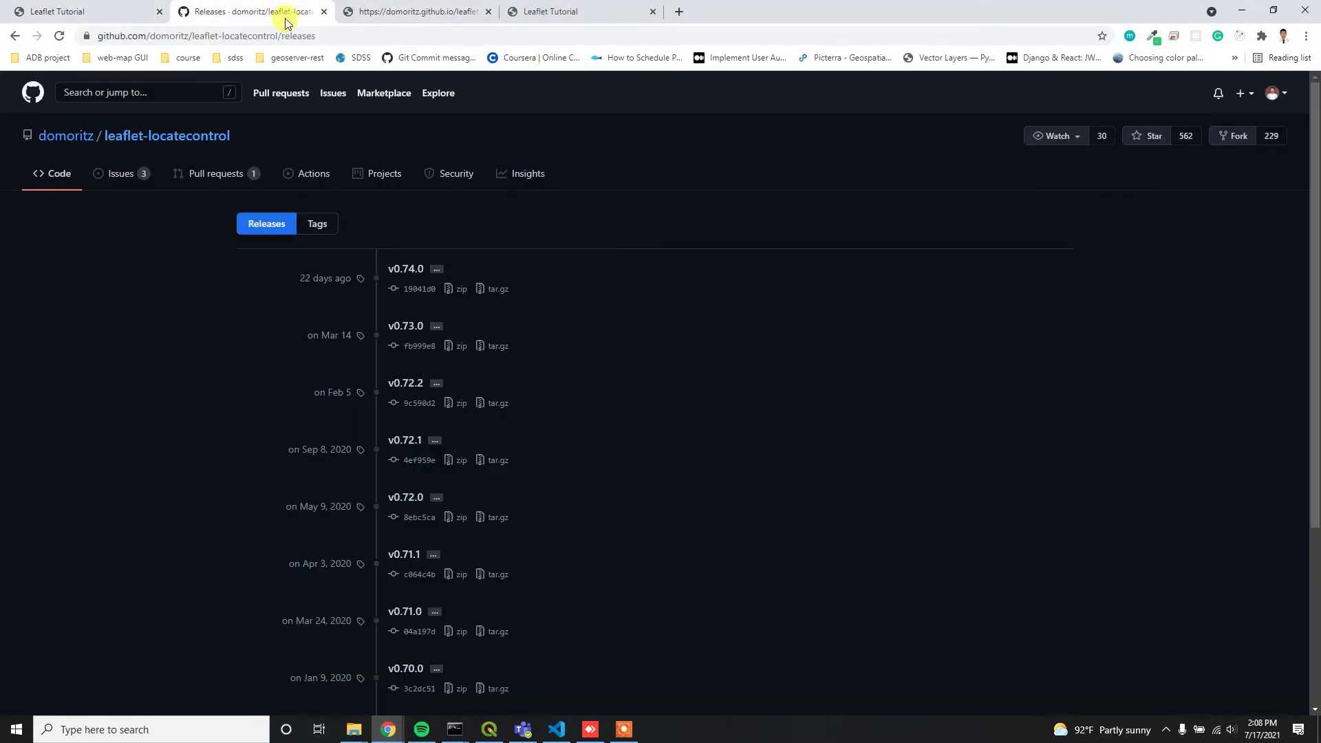
{"action": "left_click", "coordinate": [162, 136]}
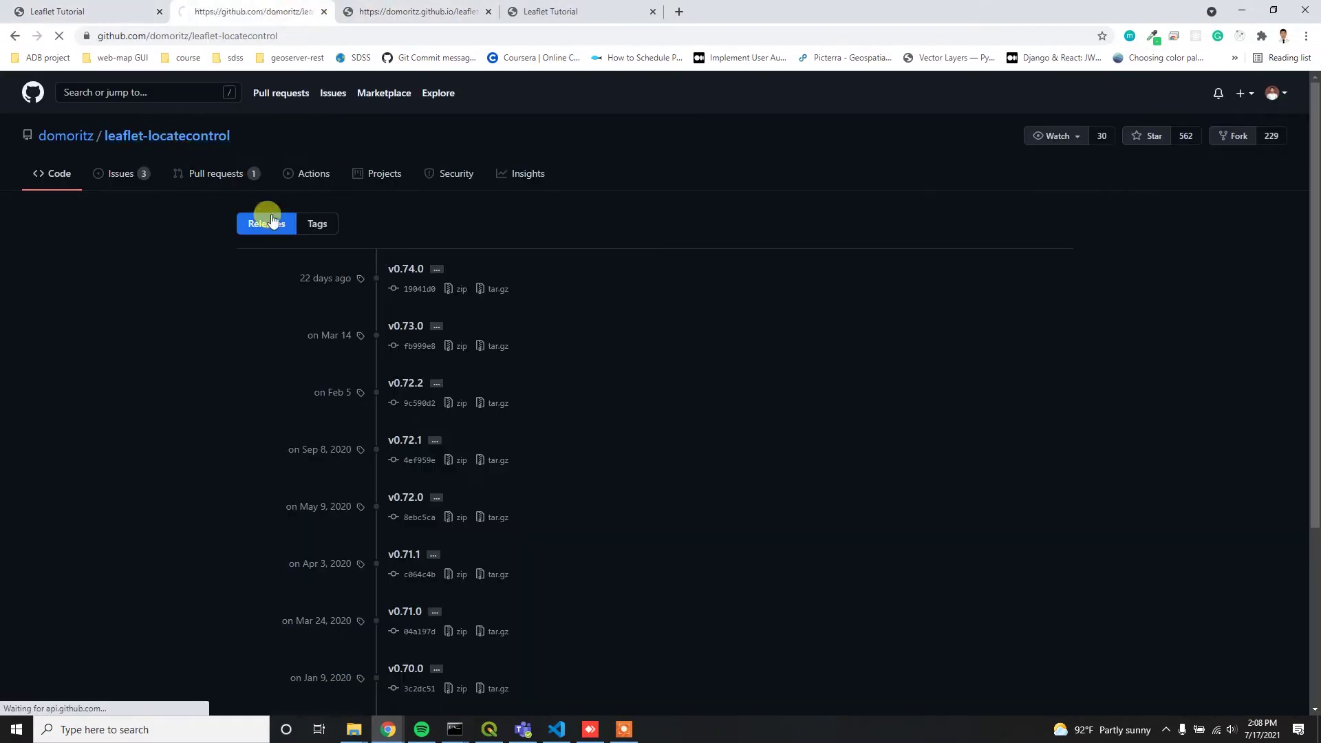
{"action": "scroll", "coordinate": [432, 408], "scroll_direction": "down", "scroll_amount": 3}
{"action": "scroll", "coordinate": [433, 413], "scroll_direction": "down", "scroll_amount": 2}
{"action": "scroll", "coordinate": [433, 418], "scroll_direction": "down", "scroll_amount": 3}
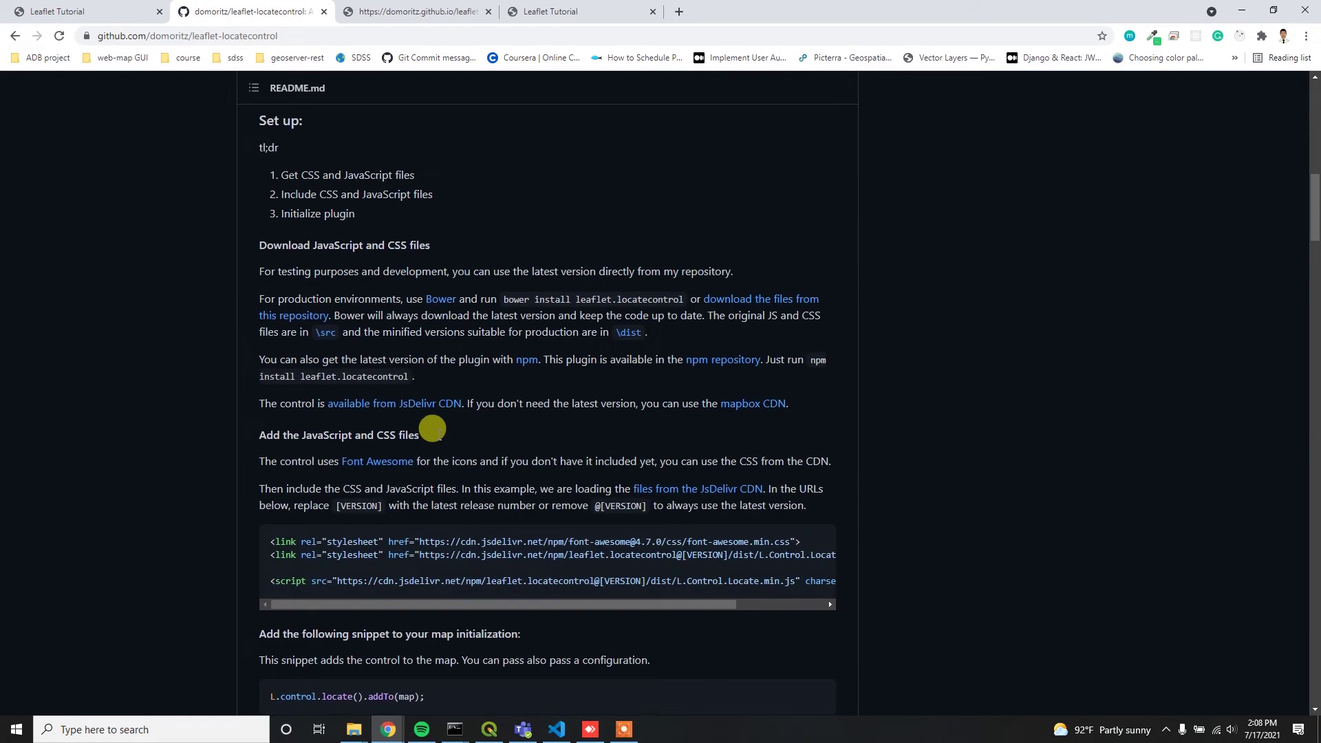
{"action": "scroll", "coordinate": [433, 424], "scroll_direction": "down", "scroll_amount": 3}
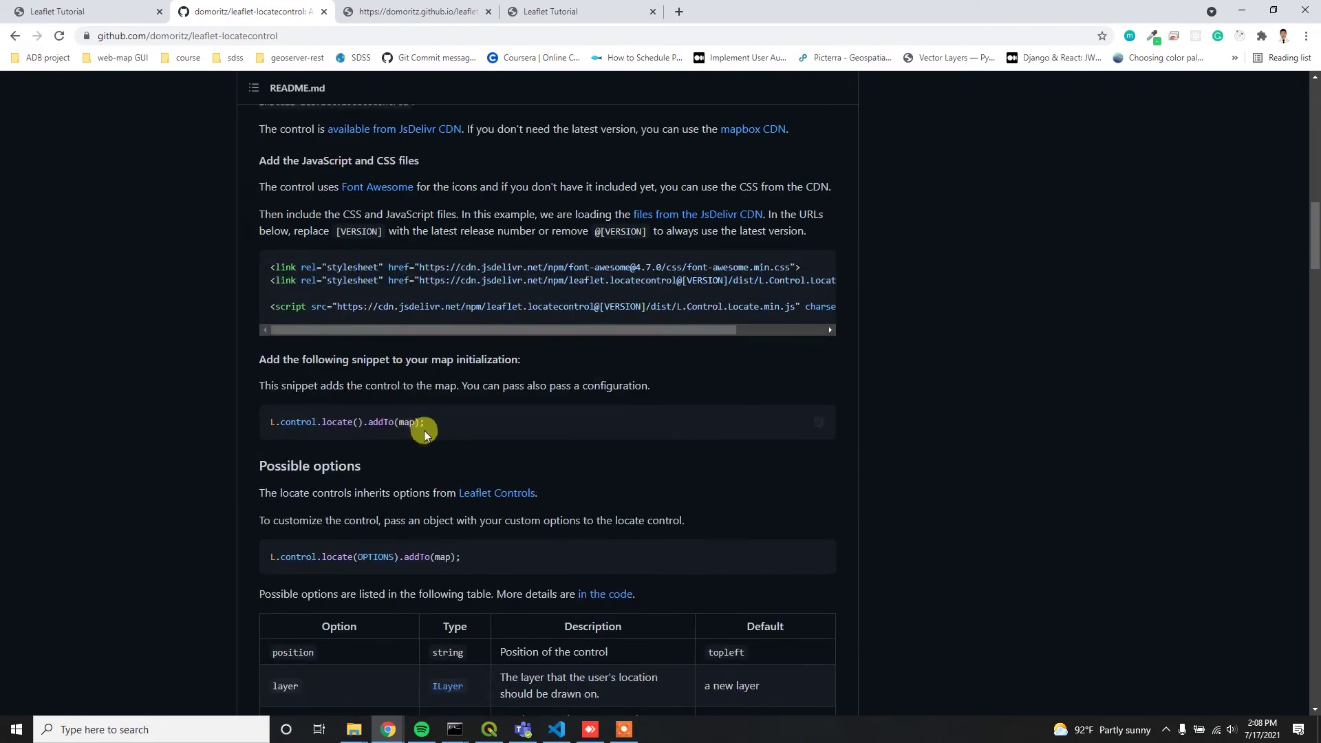
{"action": "mouse_move", "coordinate": [413, 421]}
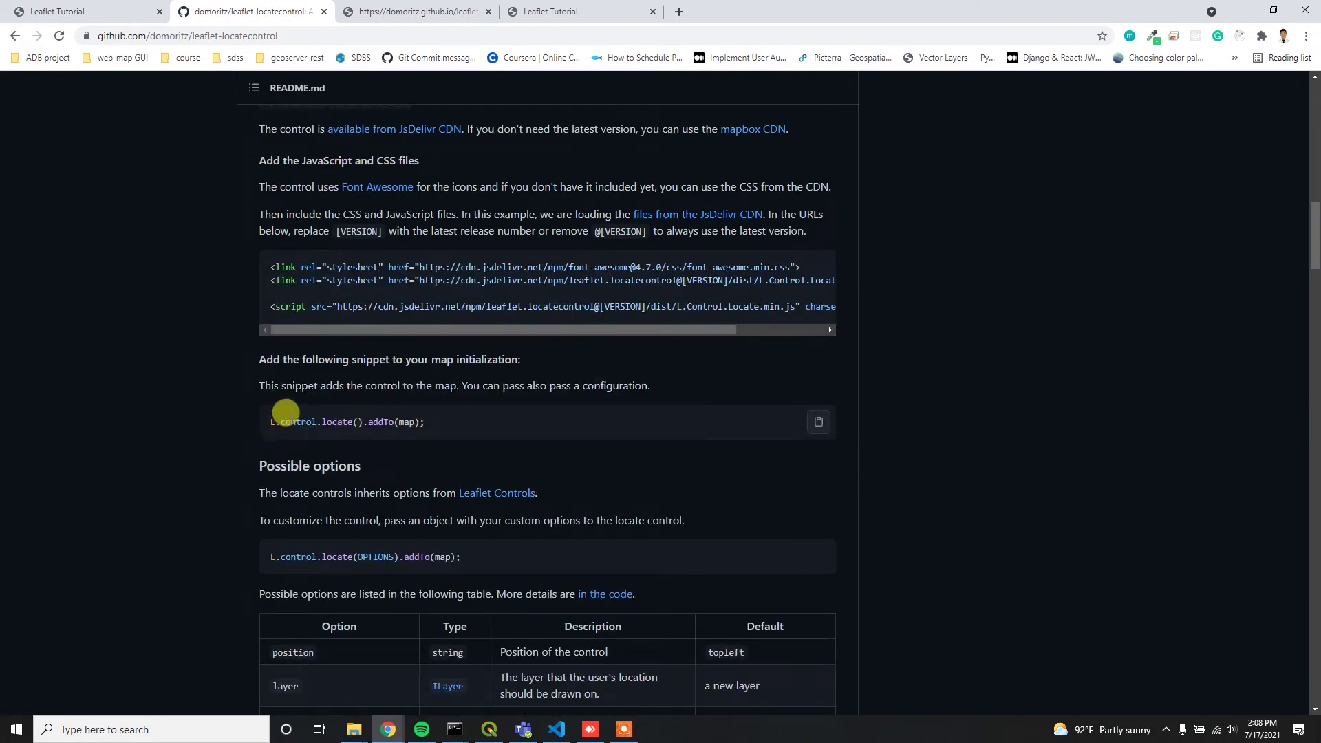
{"action": "double_click", "coordinate": [341, 423]}
{"action": "scroll", "coordinate": [417, 483], "scroll_direction": "down", "scroll_amount": 2}
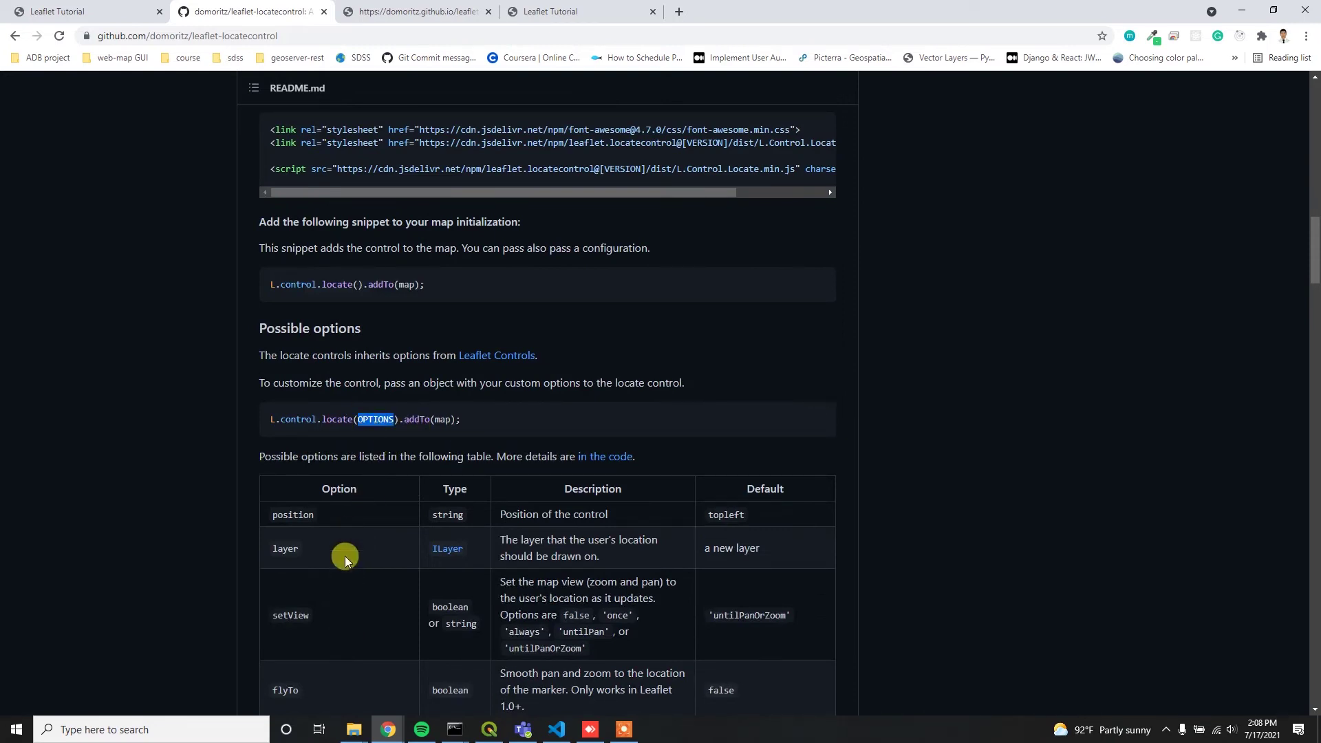
{"action": "scroll", "coordinate": [345, 556], "scroll_direction": "down", "scroll_amount": 1}
{"action": "scroll", "coordinate": [361, 536], "scroll_direction": "down", "scroll_amount": 1}
{"action": "scroll", "coordinate": [368, 443], "scroll_direction": "up", "scroll_amount": 2}
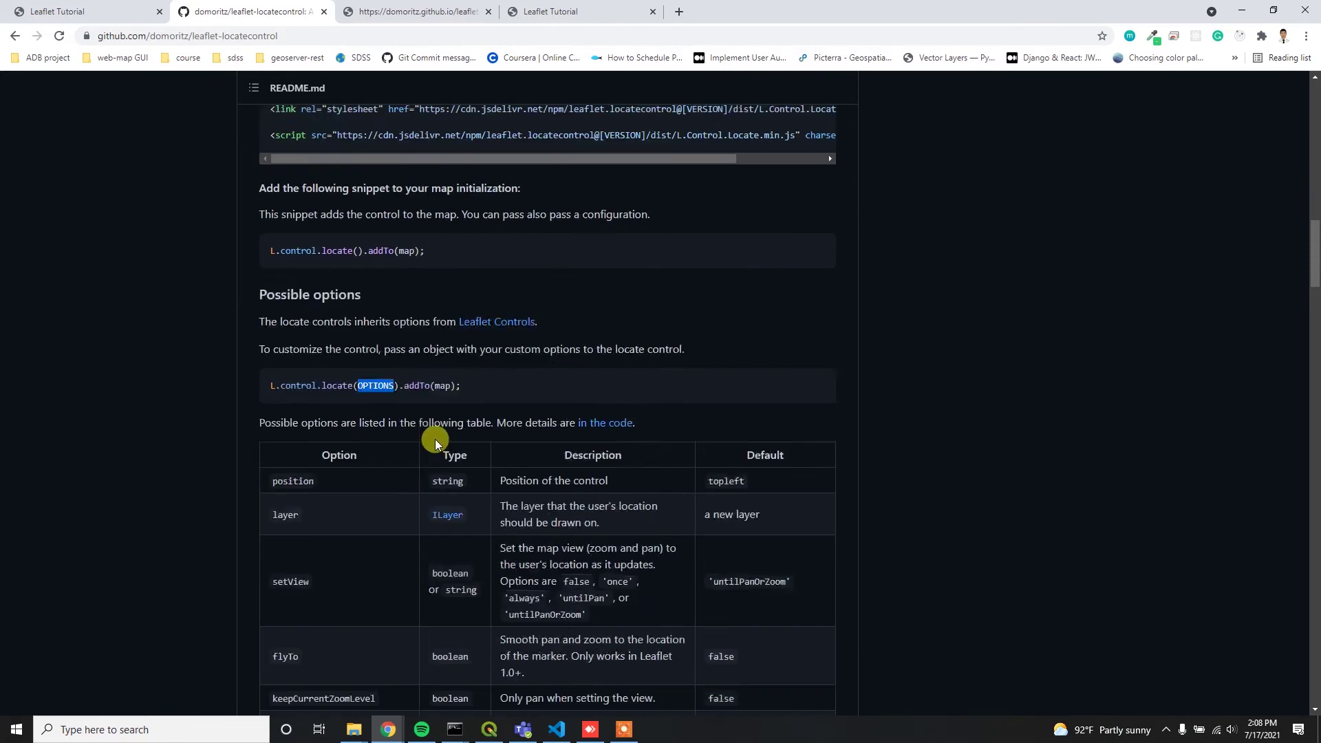
{"action": "scroll", "coordinate": [339, 404], "scroll_direction": "up", "scroll_amount": 2}
{"action": "left_click", "coordinate": [443, 423]}
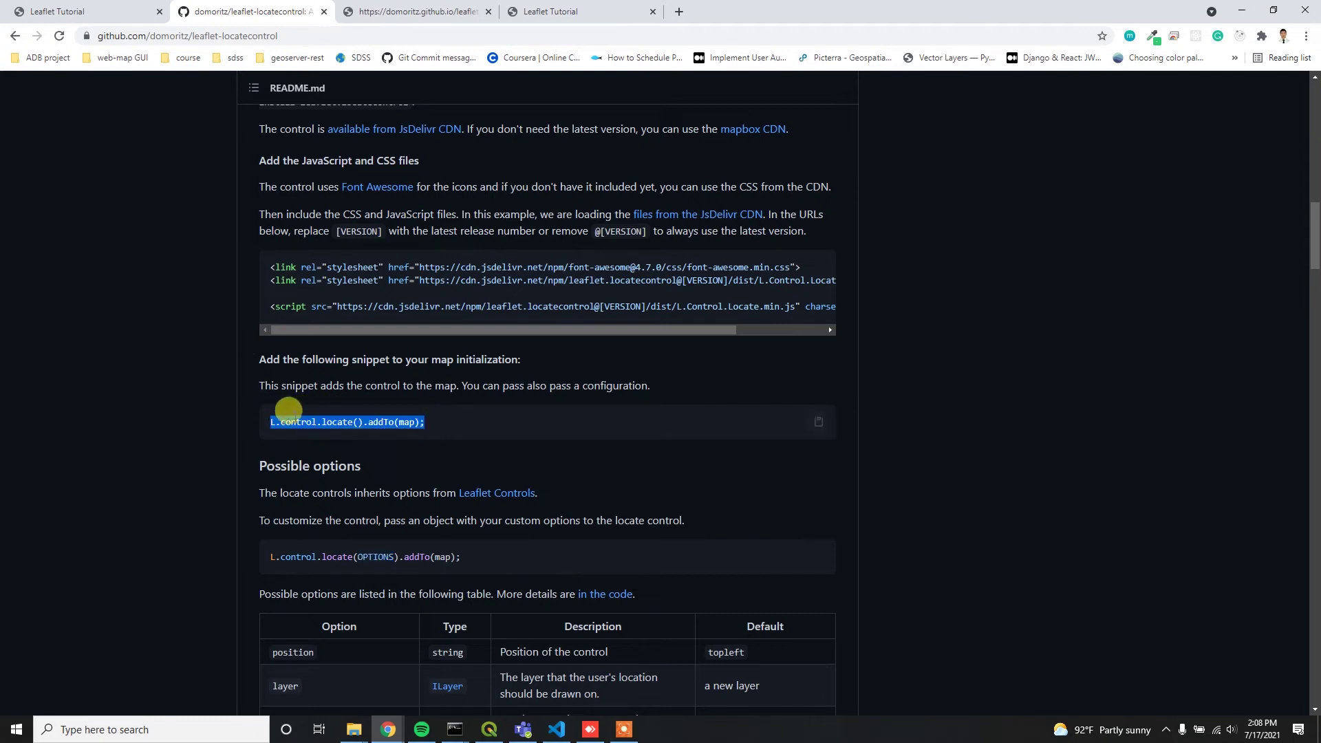
{"action": "left_click", "coordinate": [557, 728]}
{"action": "scroll", "coordinate": [541, 443], "scroll_direction": "down", "scroll_amount": 3}
{"action": "scroll", "coordinate": [421, 409], "scroll_direction": "down", "scroll_amount": 2}
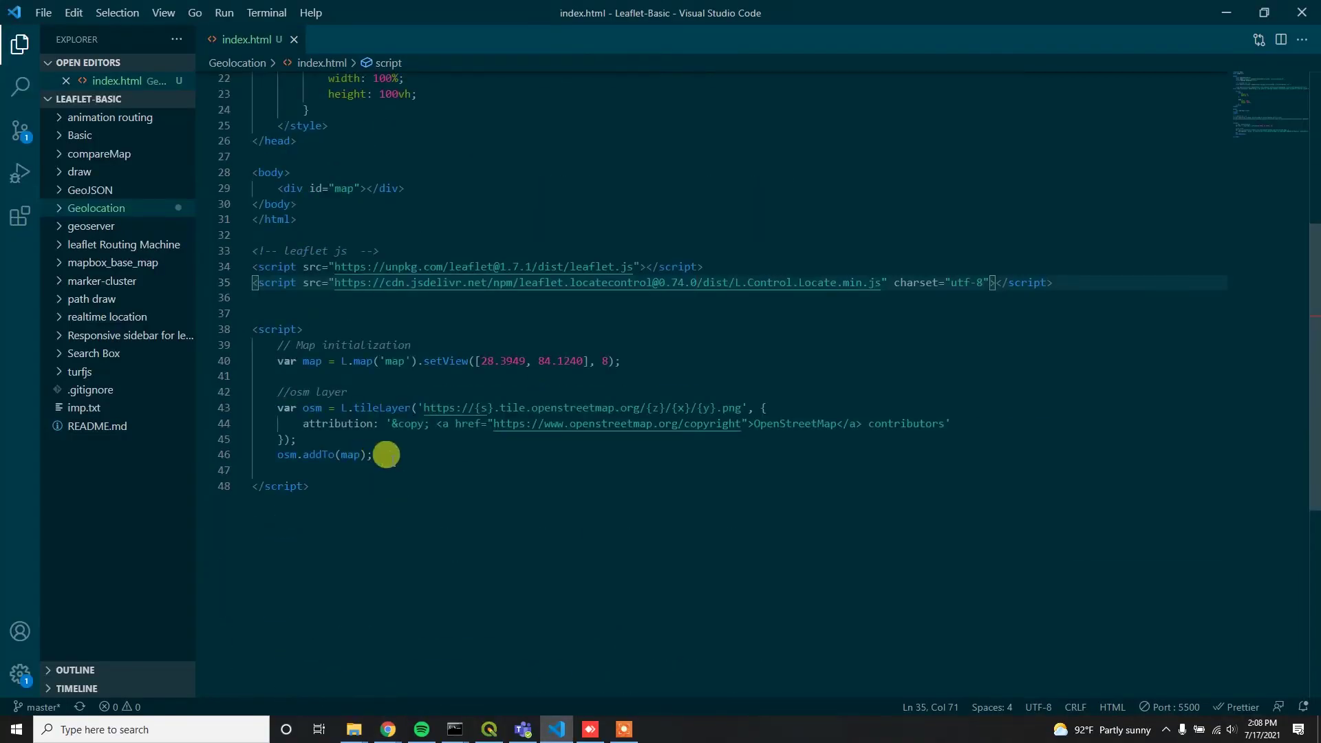
- Paste L.control.locate().addTo(map); below osm.addTo(map) and view the map page
{"action": "left_click", "coordinate": [372, 455]}
{"action": "key", "text": "Return"}
{"action": "key", "text": "Return"}
{"action": "type", "text": "L.control.locate().addTo(map);"}
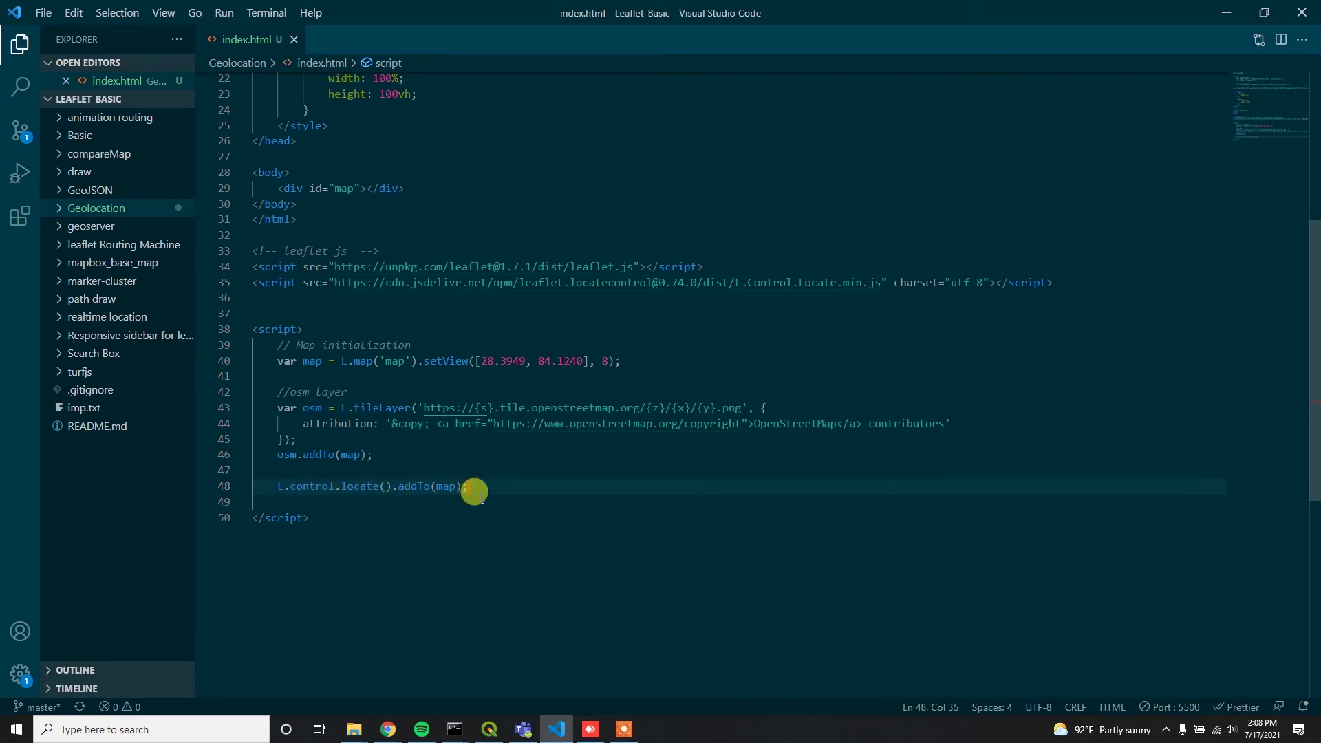
{"action": "key", "text": "alt+Tab"}
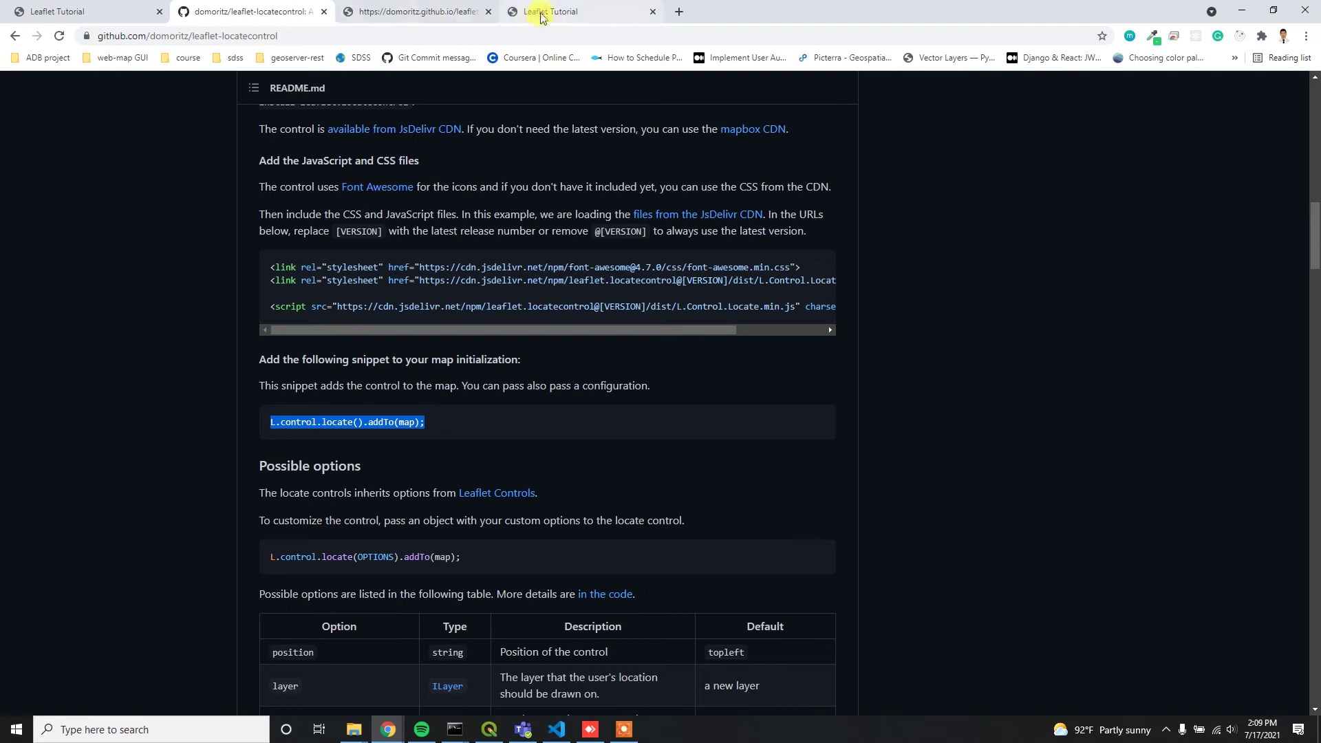
{"action": "left_click", "coordinate": [541, 11]}
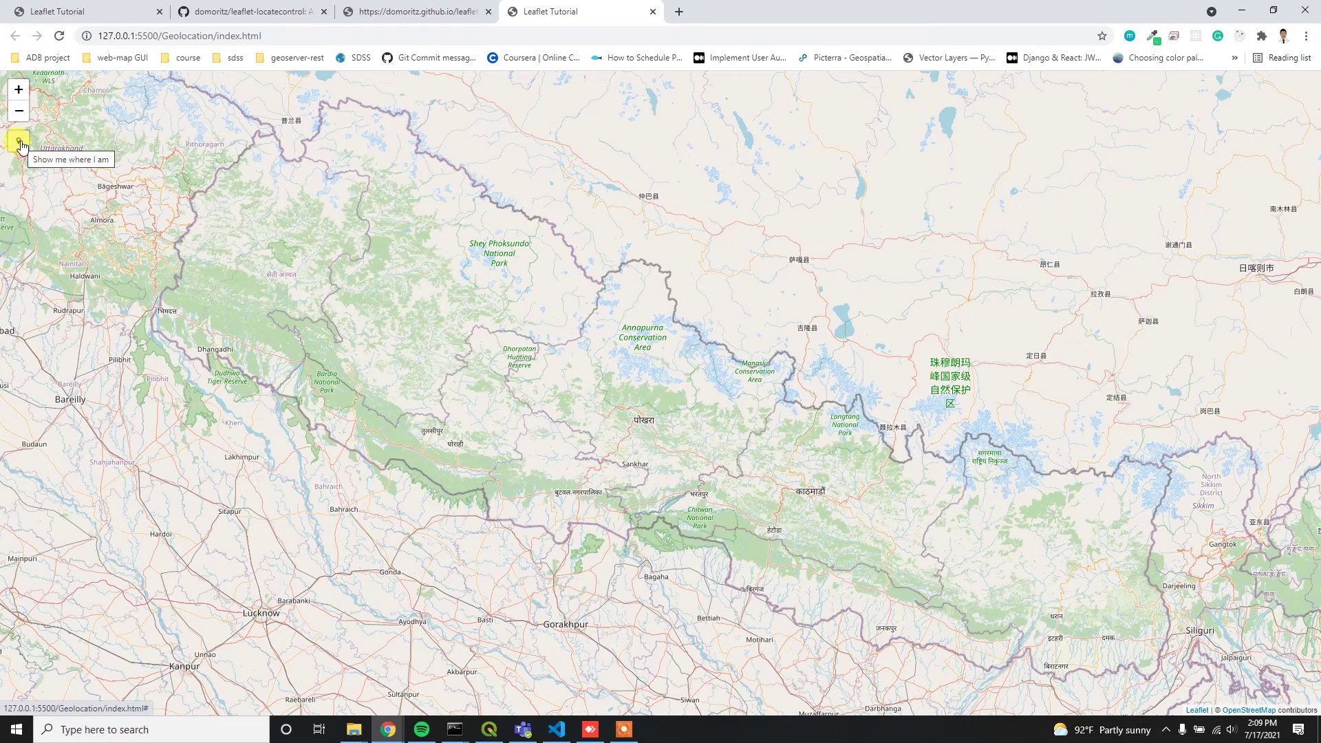
- Locate the user on the map, check the 'within 5240 meters' accuracy popup, then reload and relocate
{"action": "left_click", "coordinate": [16, 145]}
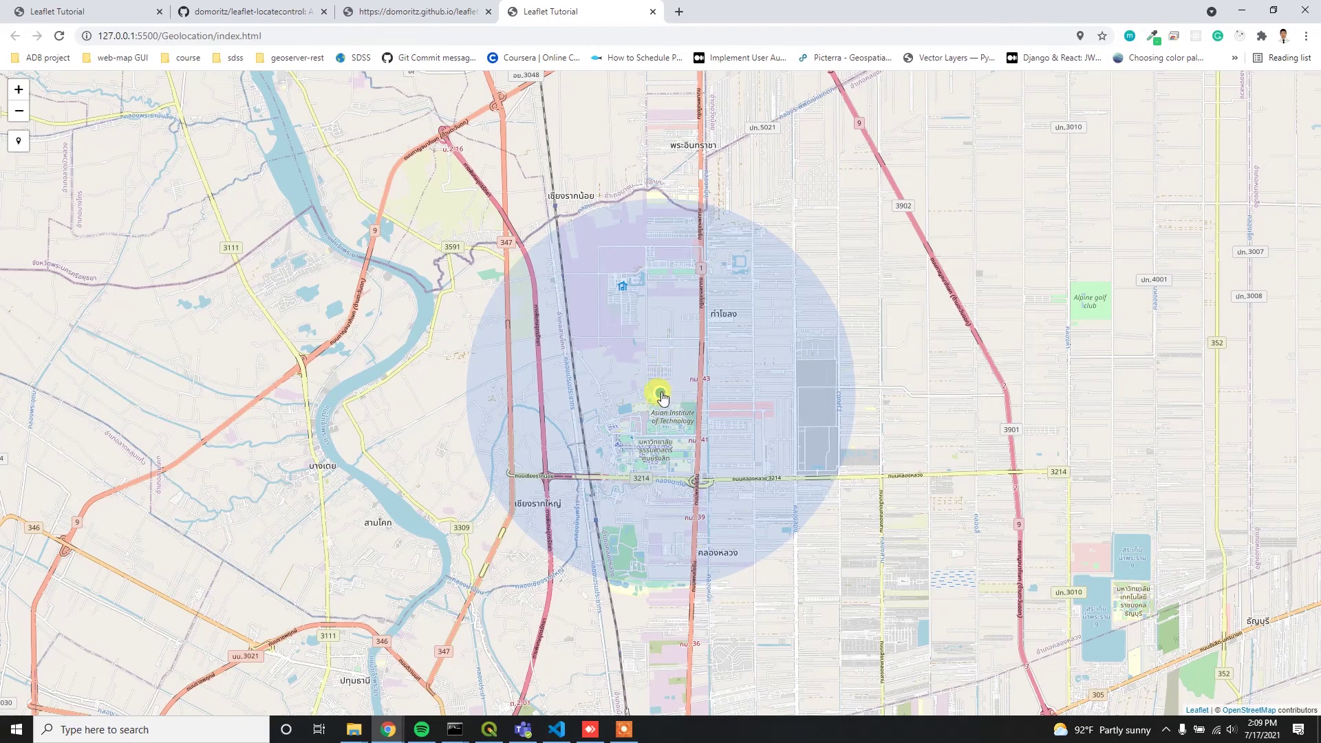
{"action": "left_click", "coordinate": [662, 399]}
{"action": "left_click_drag", "start_coordinate": [638, 368], "coordinate": [657, 369]}
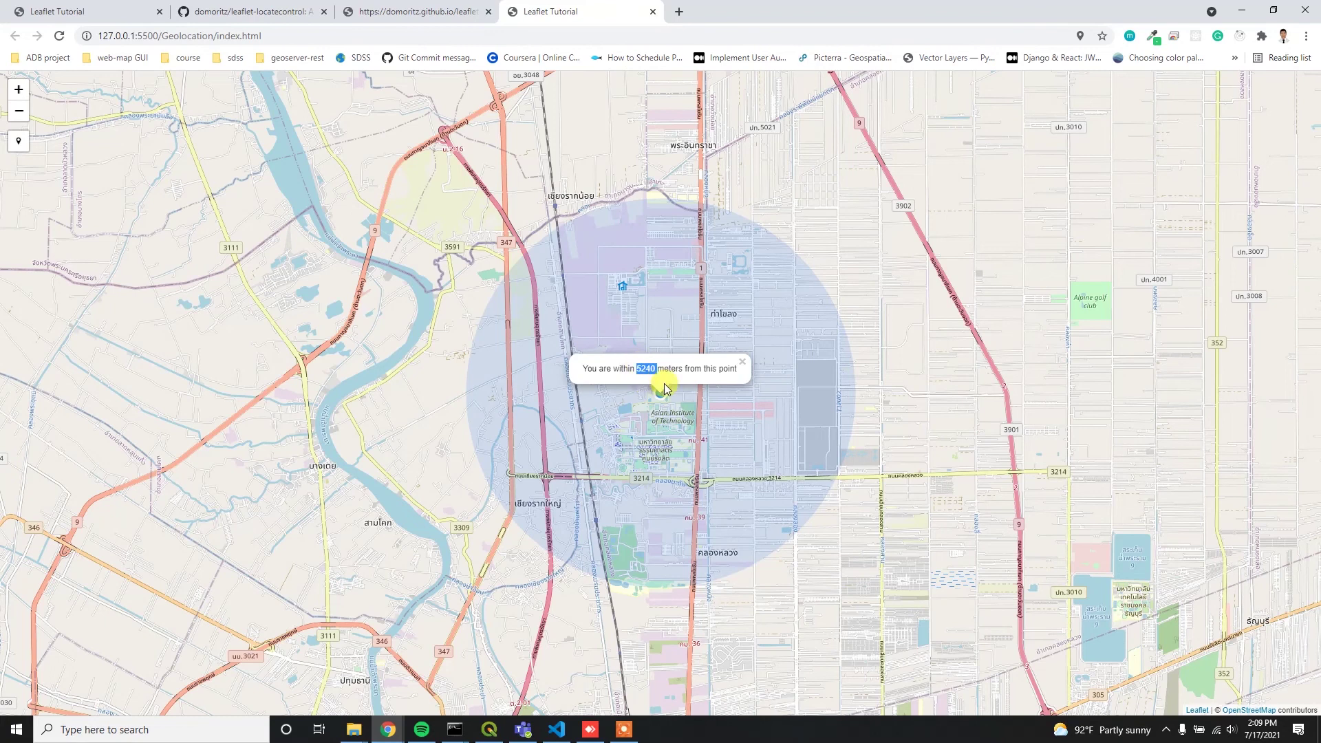
{"action": "left_click", "coordinate": [58, 35]}
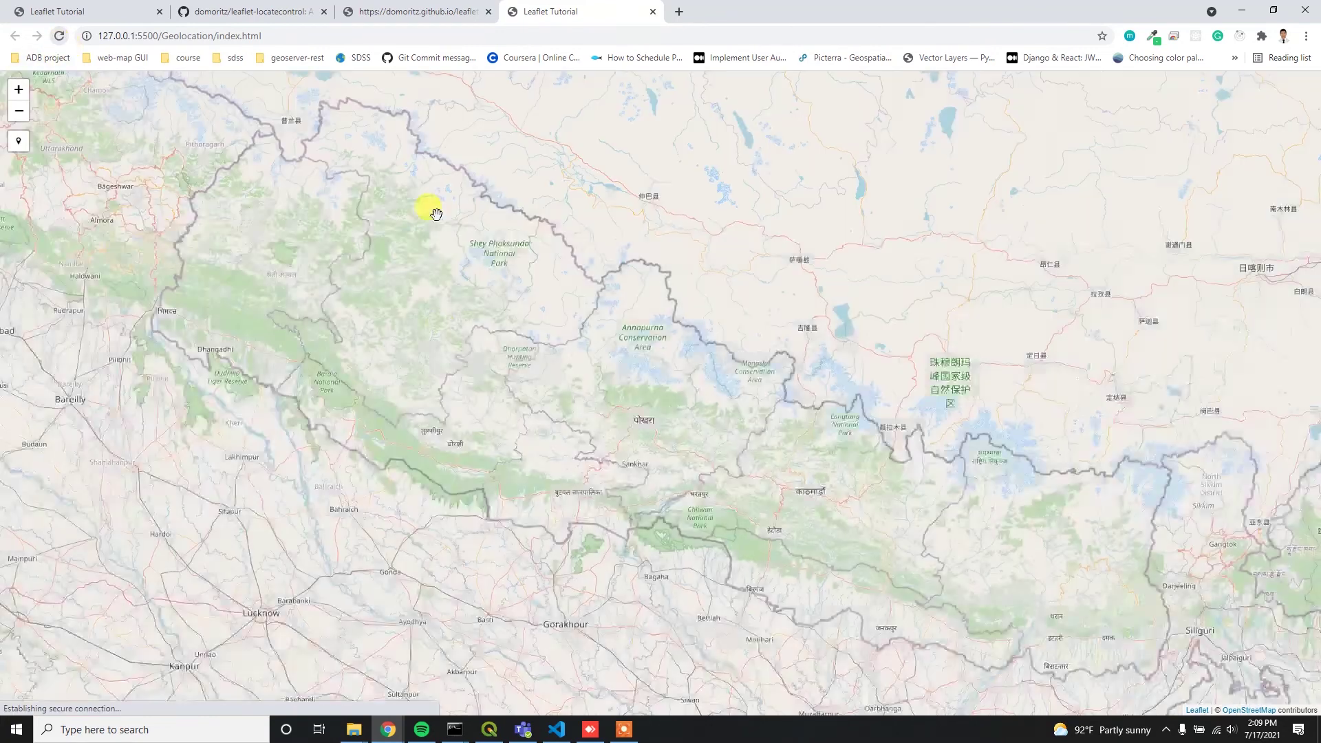
{"action": "left_click", "coordinate": [17, 141]}
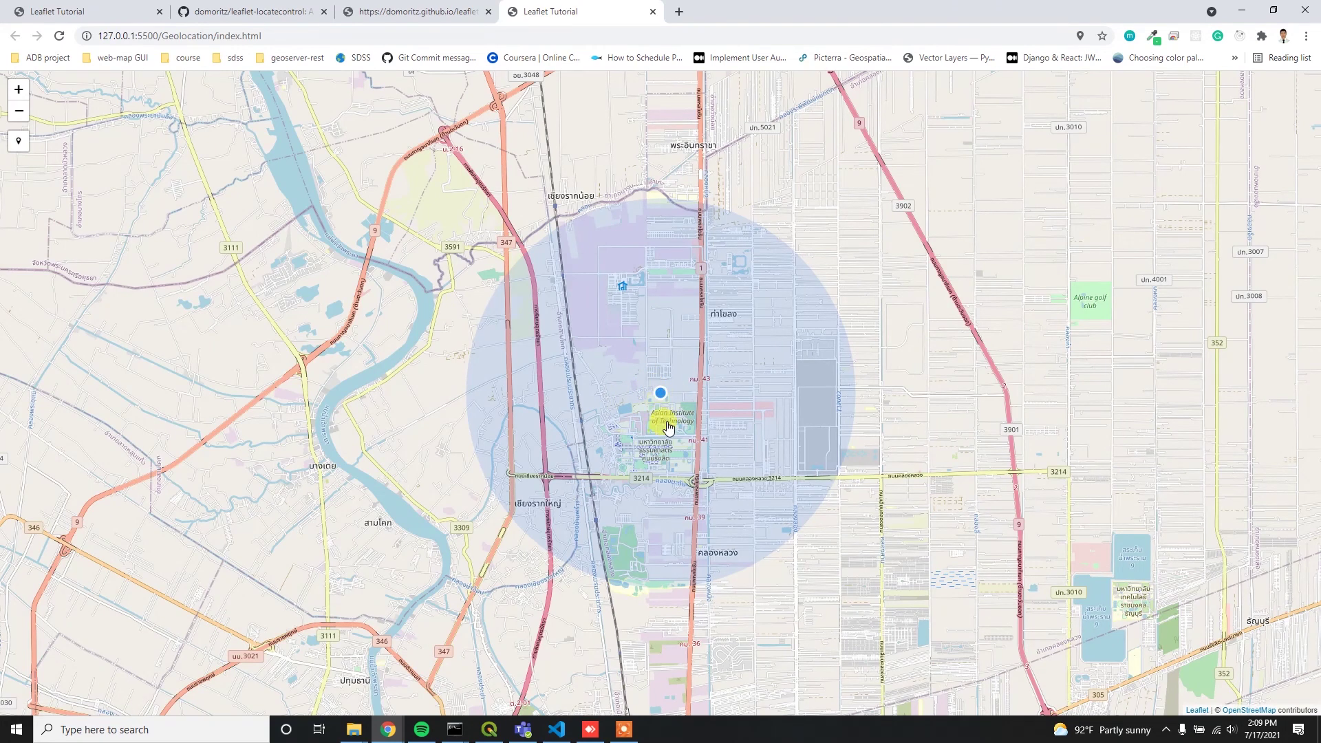
- Switch back to VS Code to review the map setup and locate control code in index.html
{"action": "key", "text": "alt+Tab"}
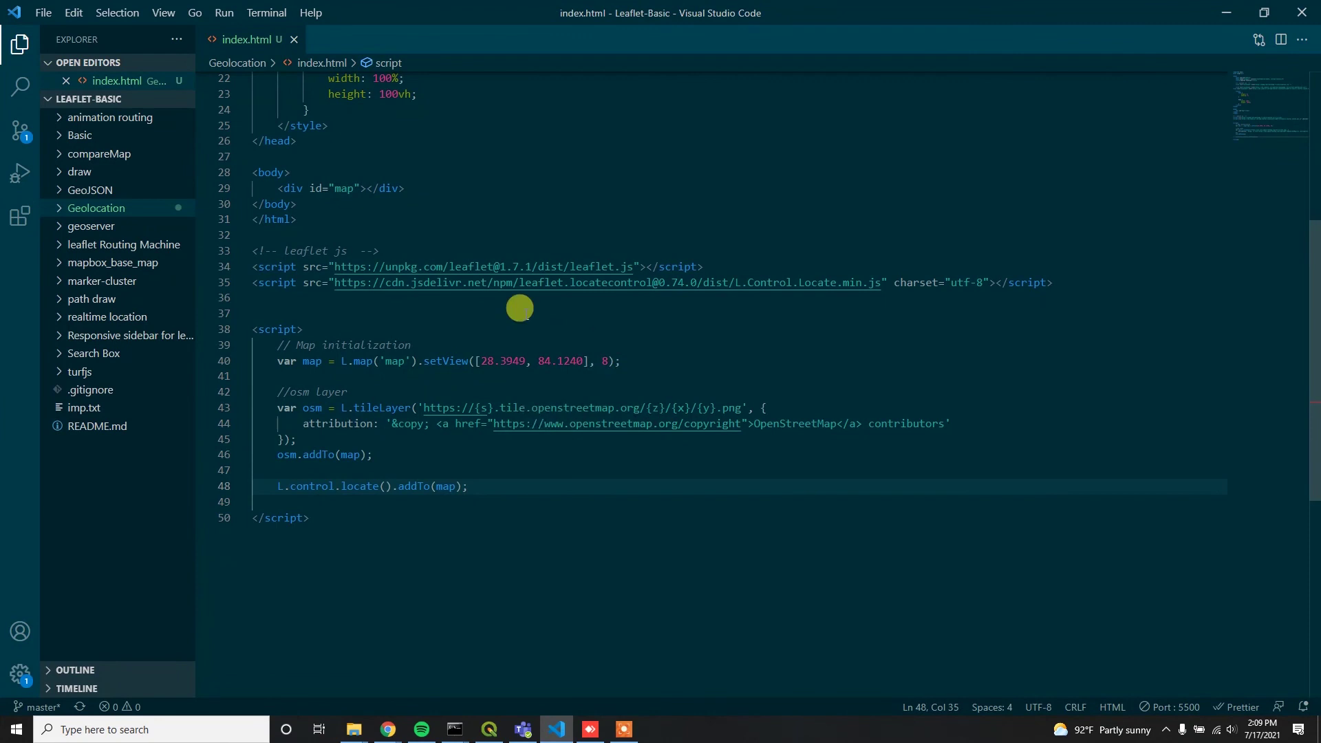
{"action": "scroll", "coordinate": [556, 433], "scroll_direction": "up", "scroll_amount": 5}
{"action": "scroll", "coordinate": [556, 434], "scroll_direction": "up", "scroll_amount": 2}
{"action": "scroll", "coordinate": [556, 434], "scroll_direction": "down", "scroll_amount": 4}
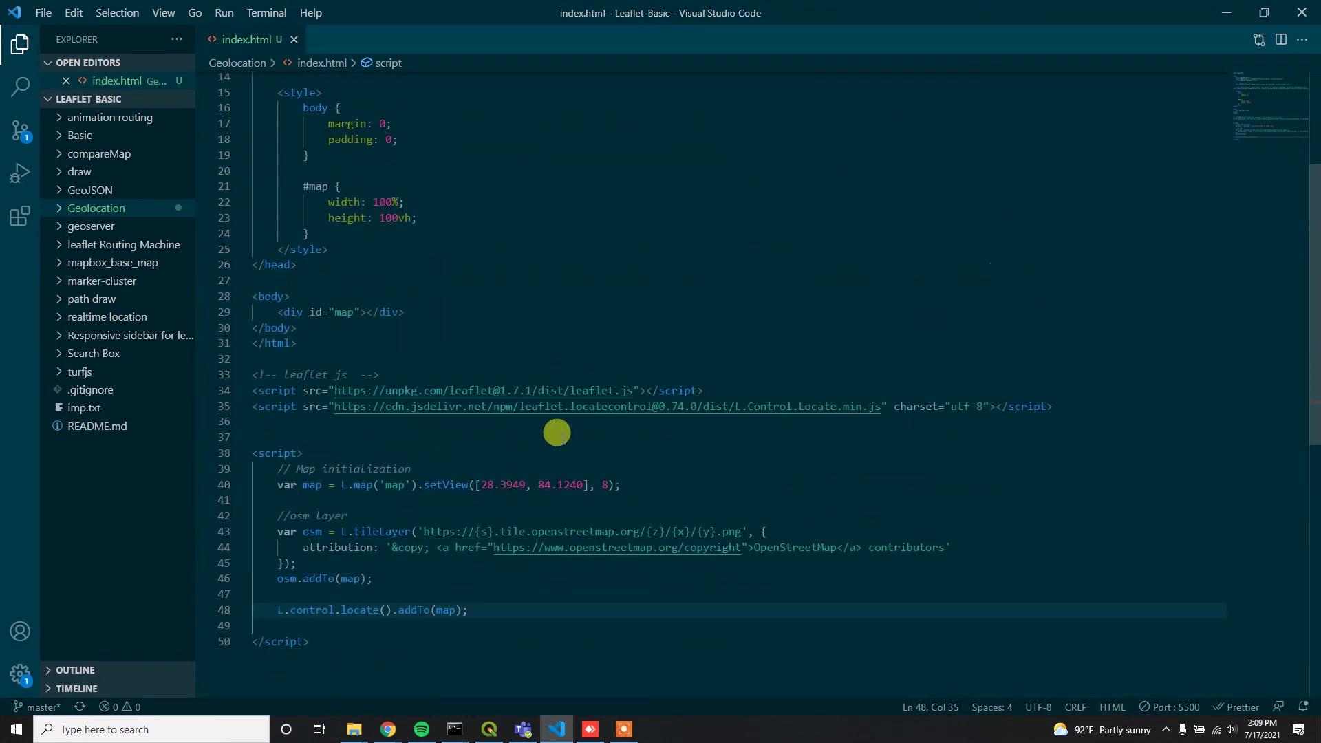